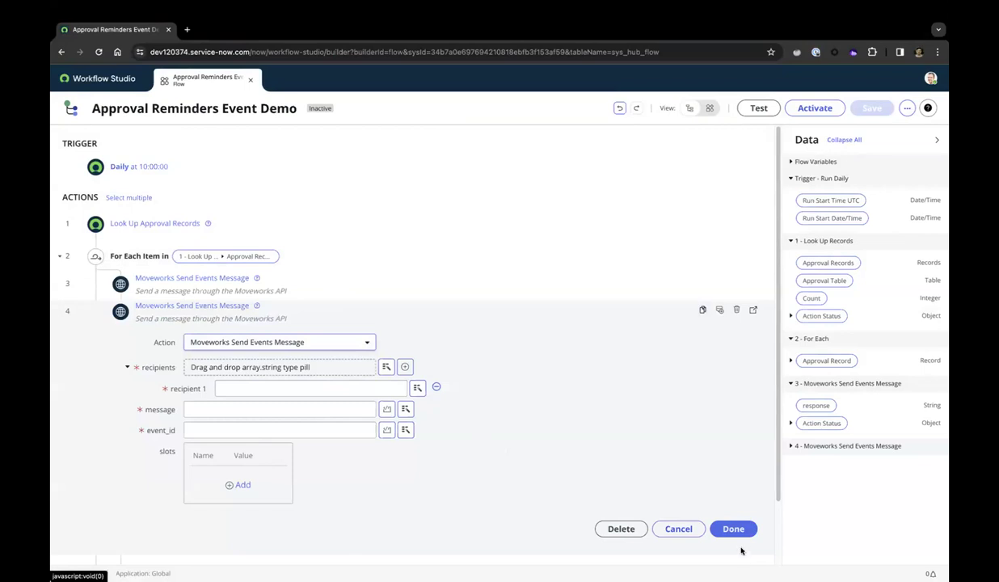
Finish editing the second Moveworks Send Events Message action and switch to the desktop showing Slack beside the ServiceNow approvals.
click(732, 529)
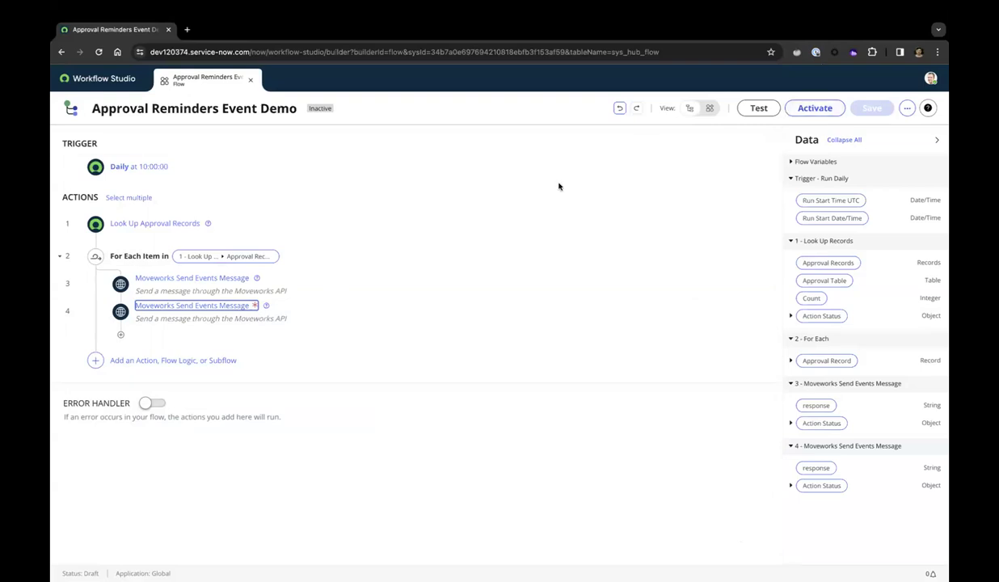
key(ctrl+Up)
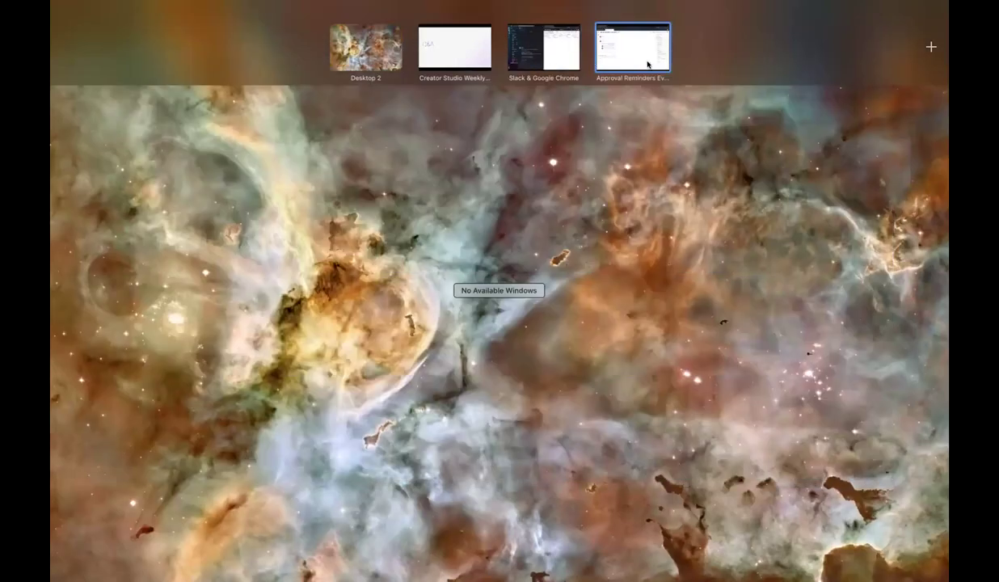
click(536, 56)
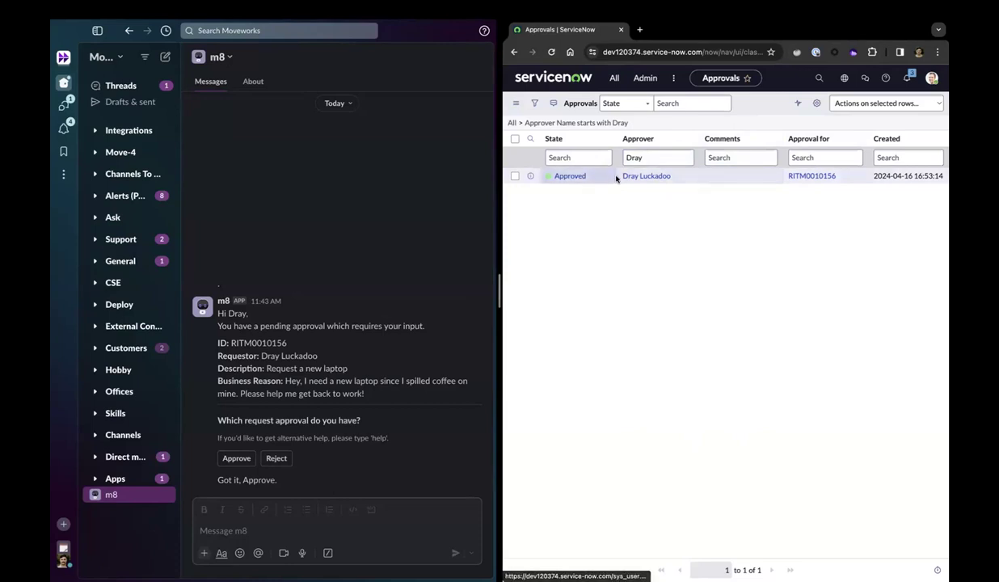
Open the approval record of the only request in the filtered Approvals list.
click(659, 177)
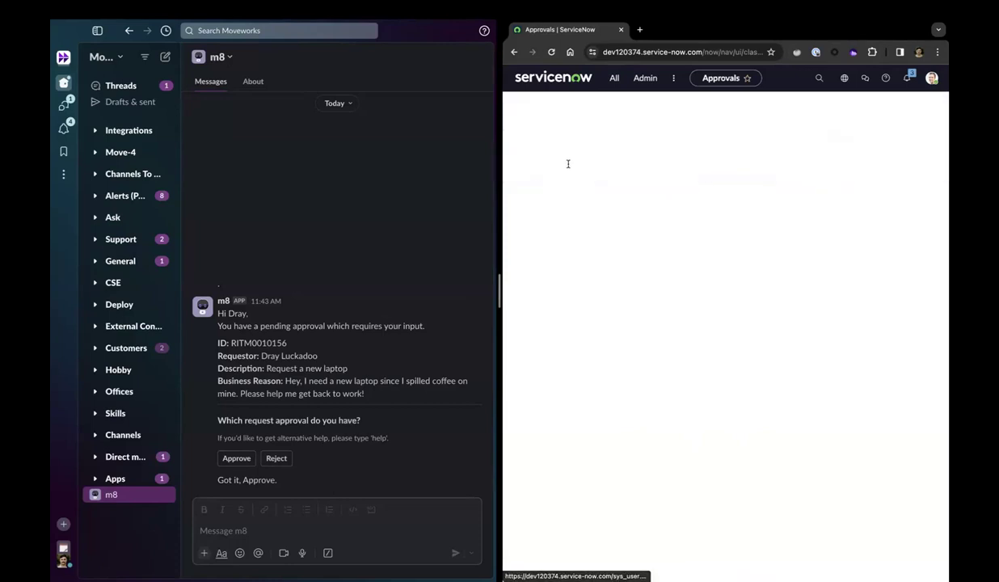
key(alt+Left)
click(570, 176)
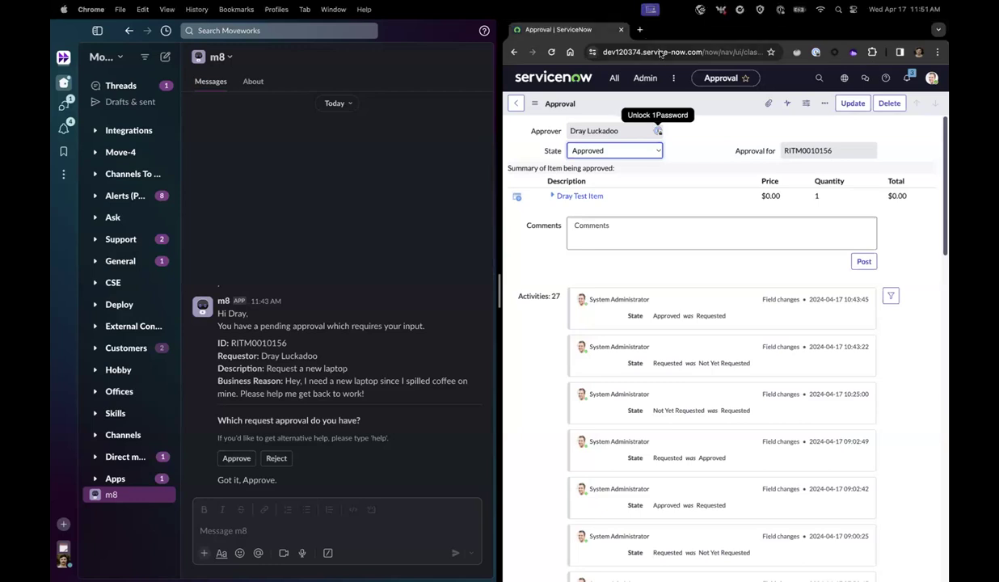
Open the Moveworks Events Message Tester page in a new browser tab and make the window full screen.
click(639, 29)
text(events)
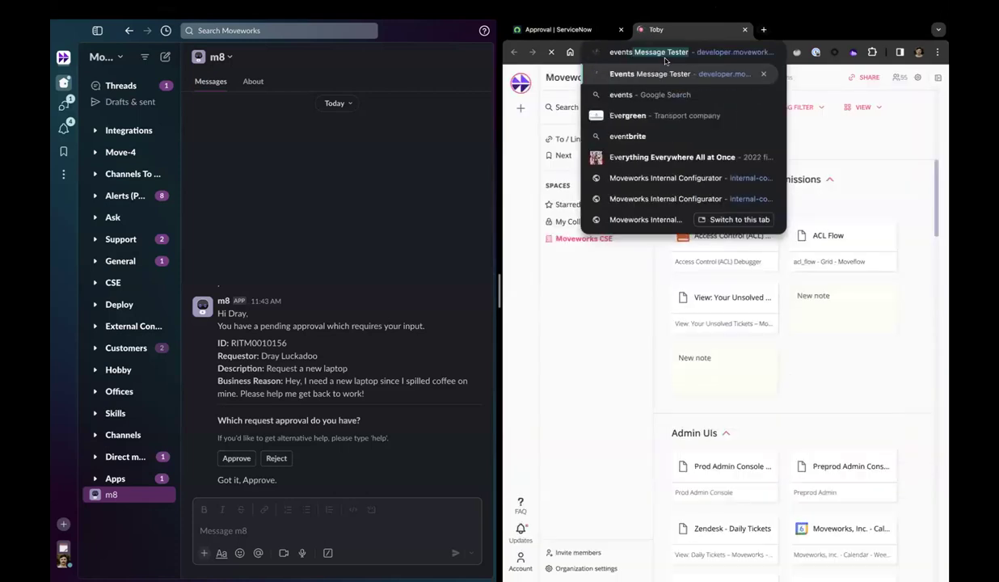
key(Return)
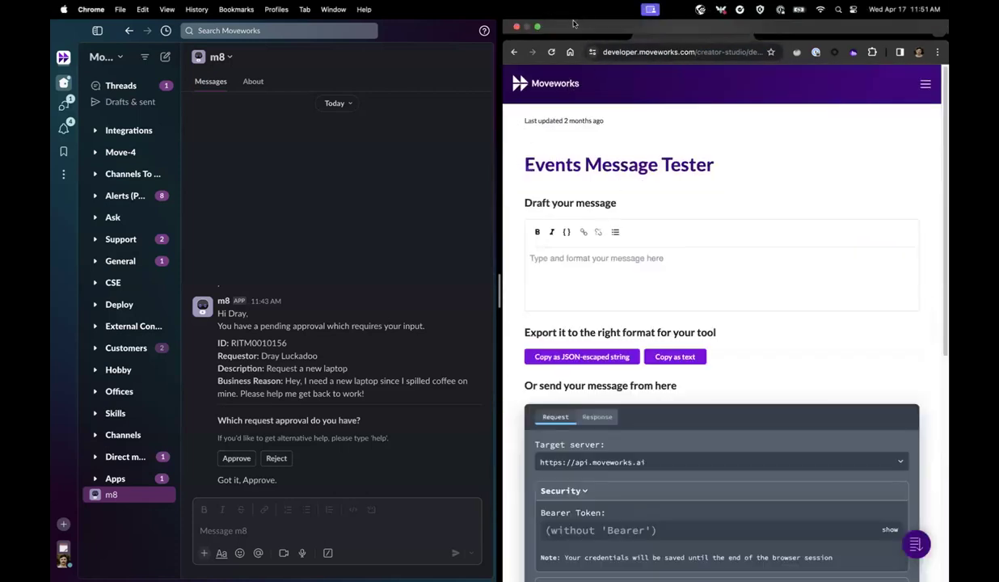
drag(524, 33, 536, 46)
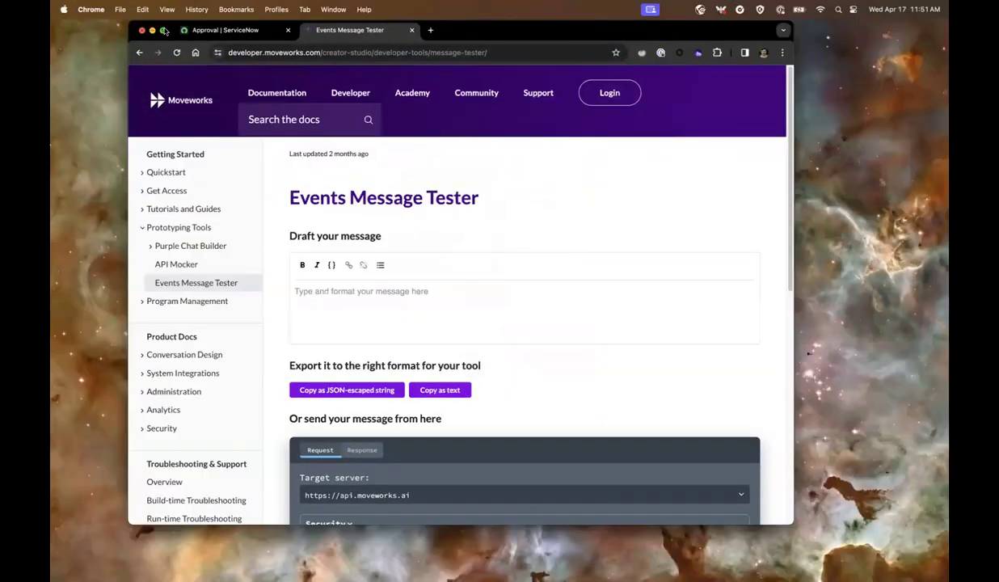
key(ctrl+super+f)
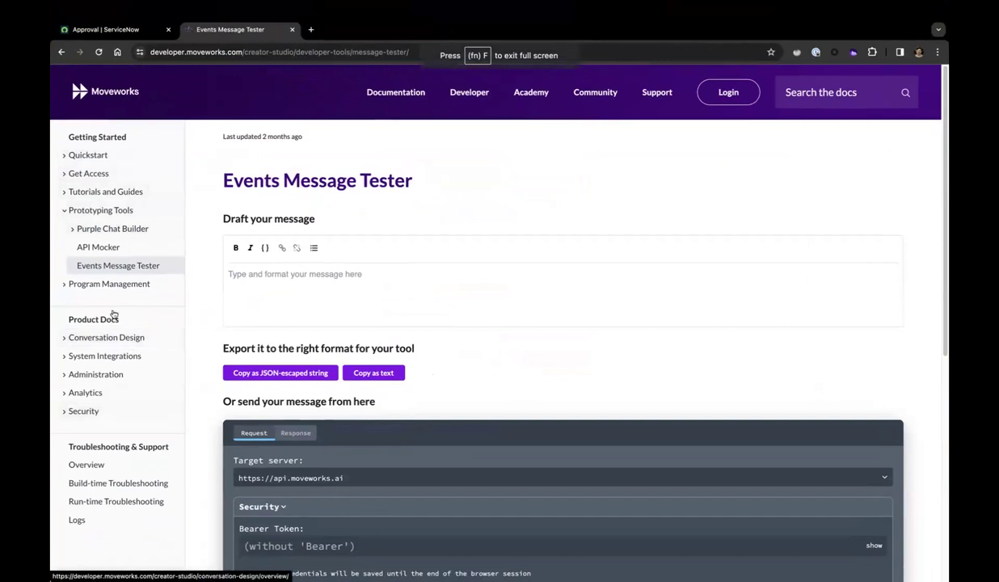
Open the Event-triggered Paths Quickstart from the Quickstart section of the Moveworks documentation.
click(70, 196)
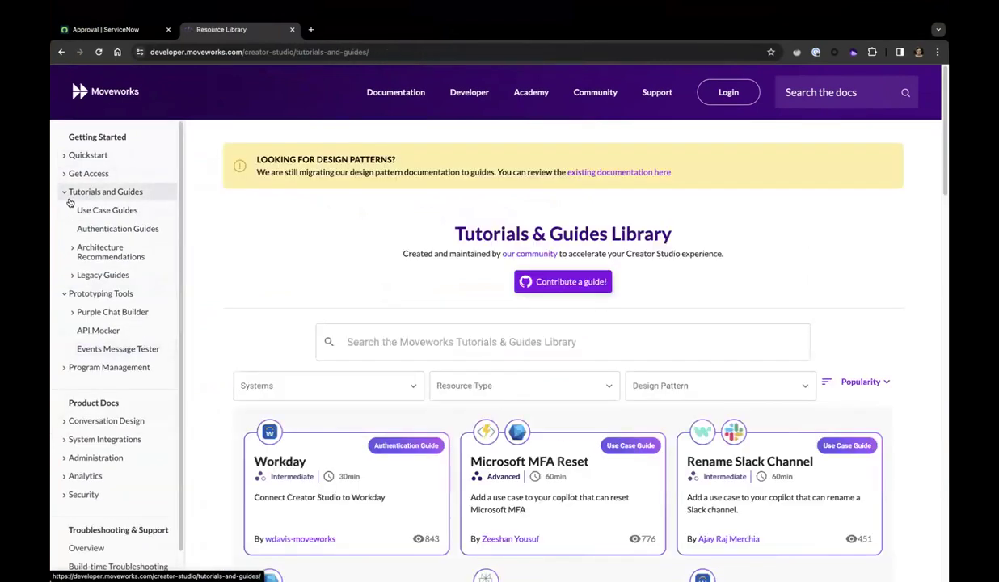
click(70, 154)
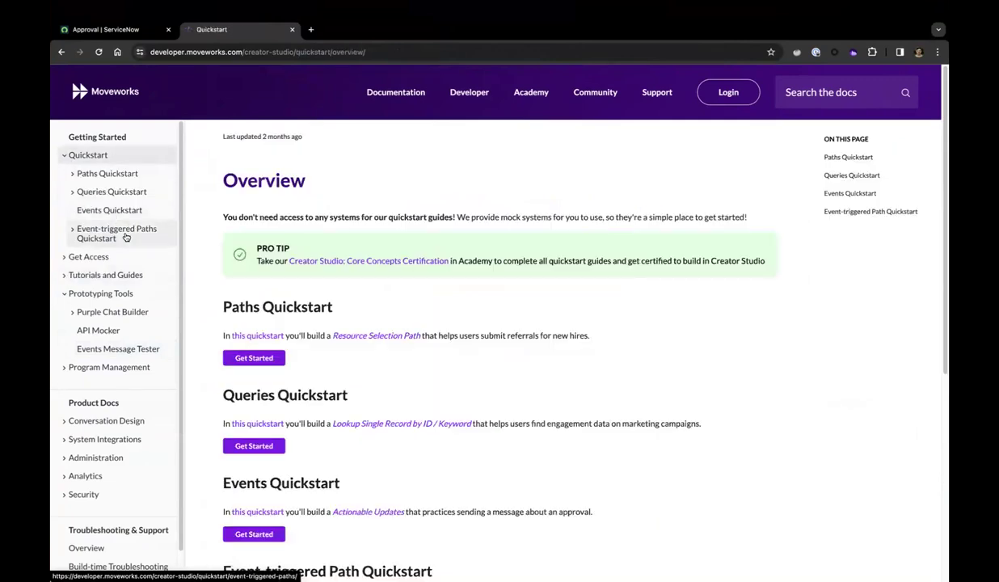
click(125, 234)
Examine the quickstart's approval API setup, launch options and instructions for sending the event message.
scroll(331, 363, down, 5)
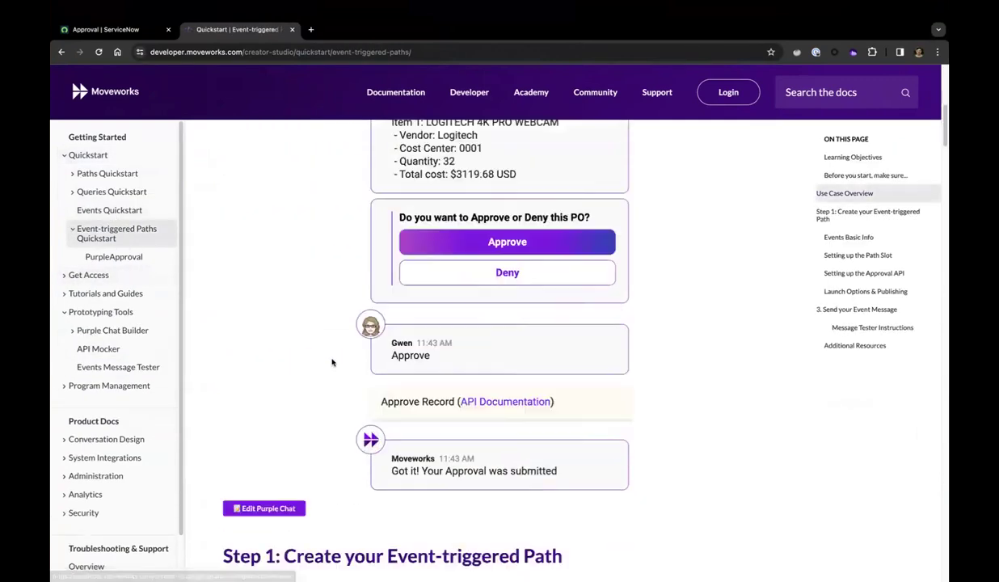
scroll(331, 362, down, 20)
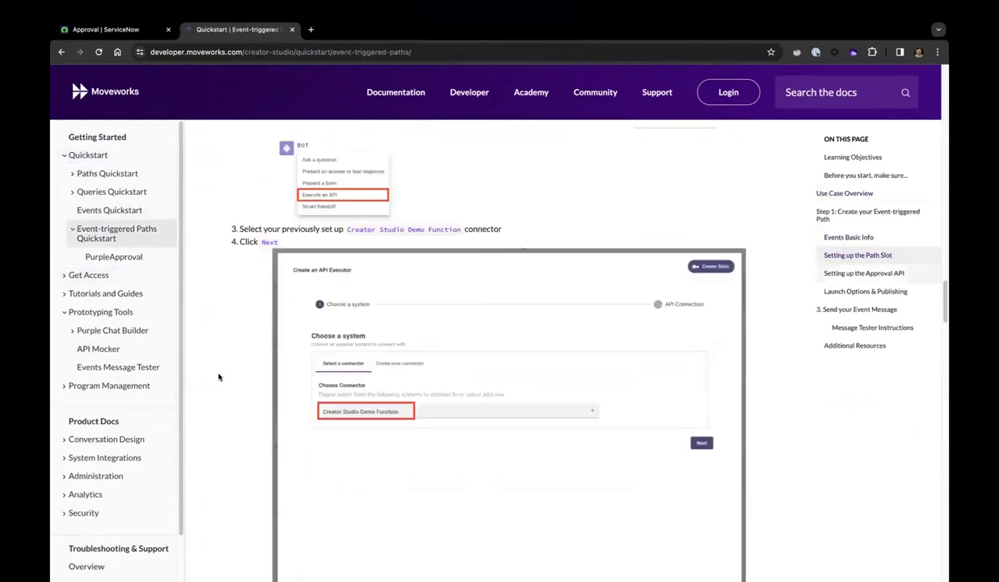
scroll(219, 376, down, 20)
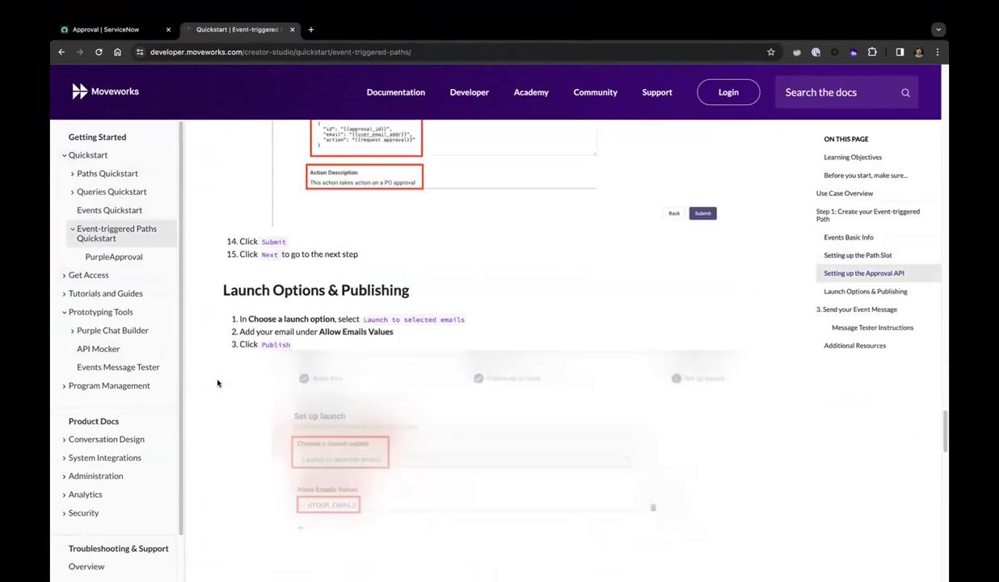
scroll(217, 383, down, 20)
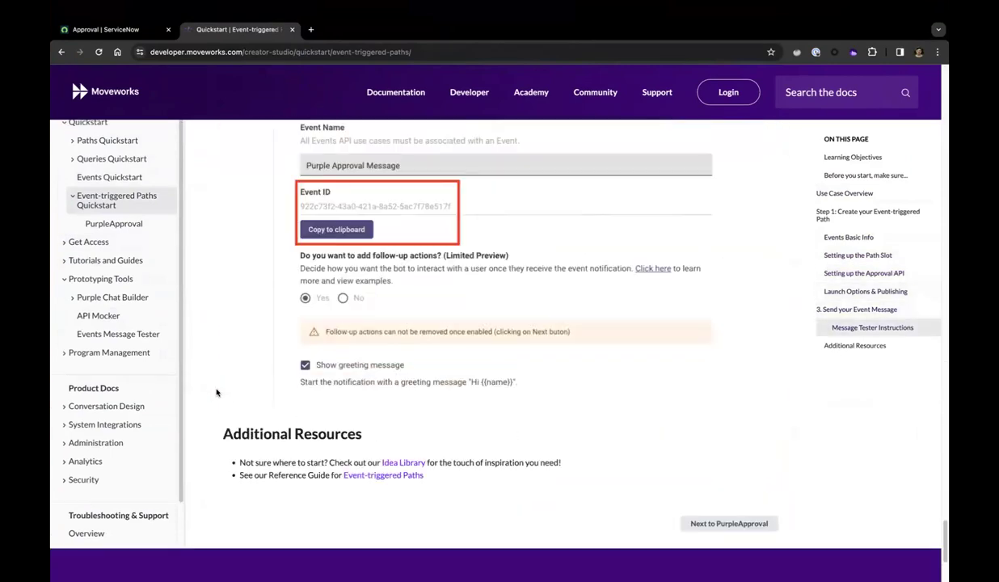
scroll(216, 392, down, 3)
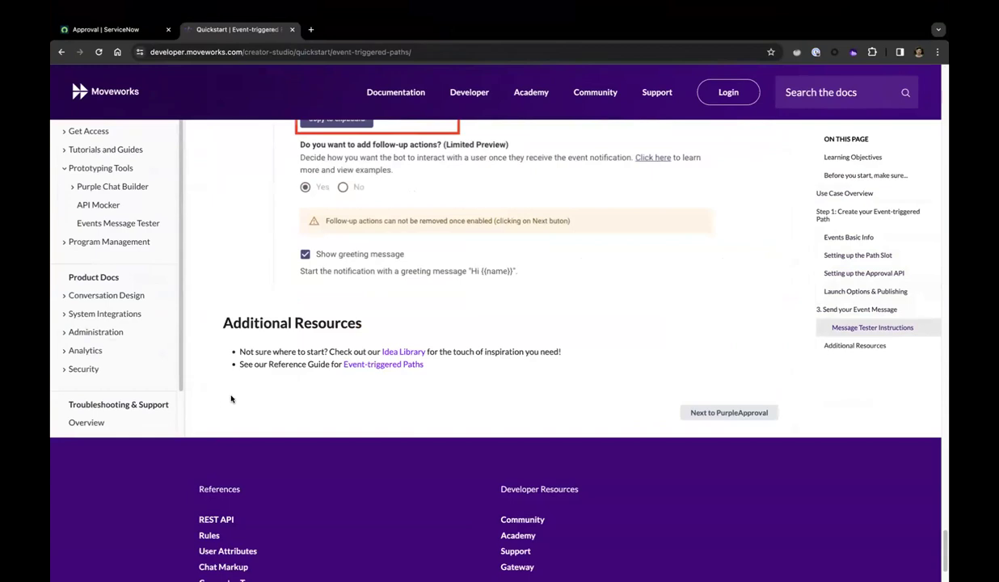
scroll(224, 383, up, 10)
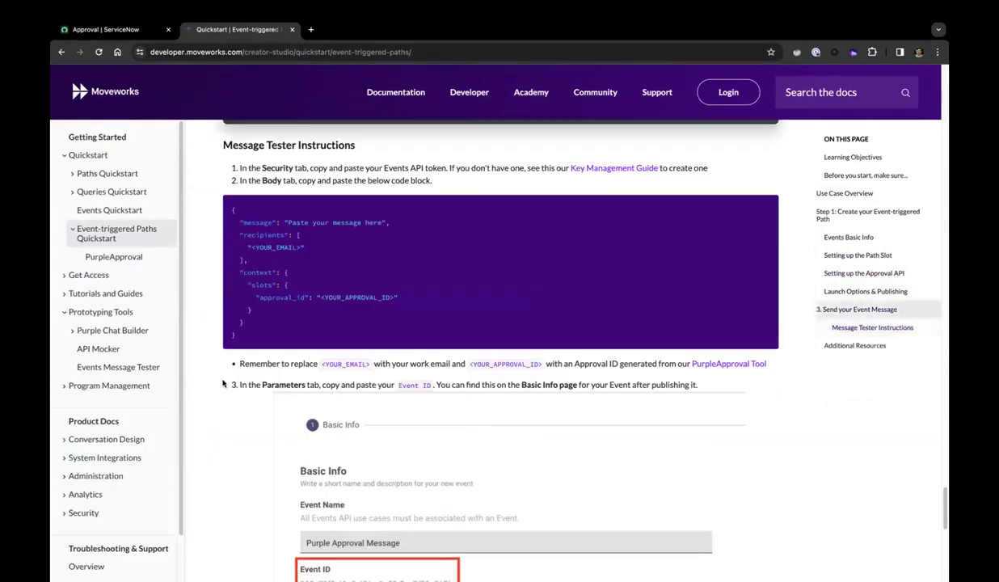
scroll(224, 383, up, 5)
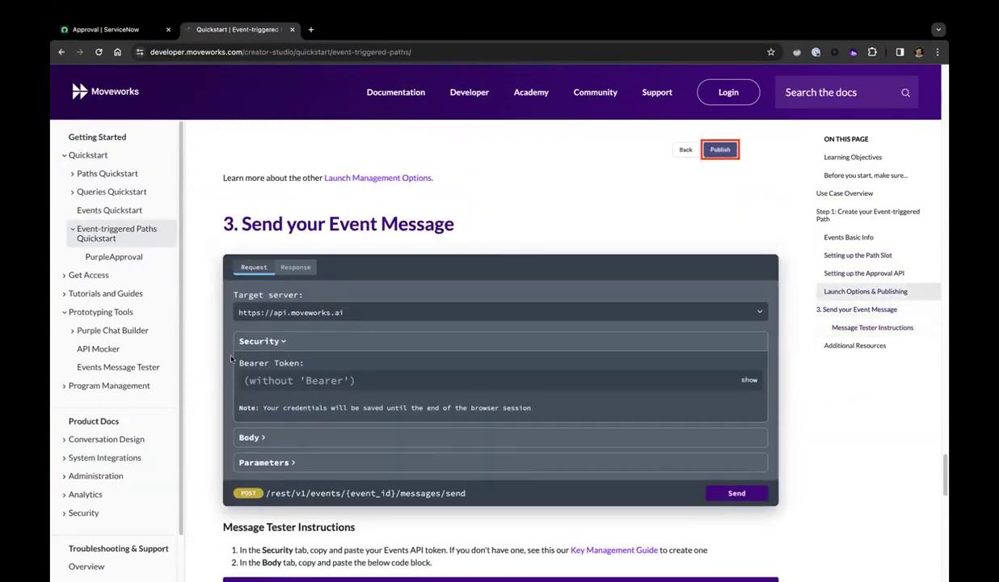
scroll(475, 287, up, 4)
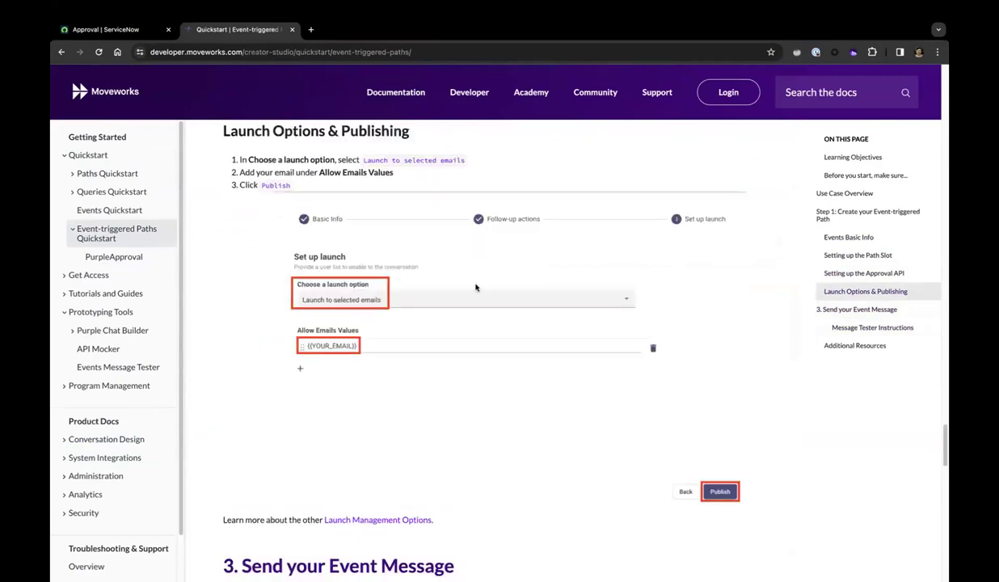
scroll(232, 343, down, 5)
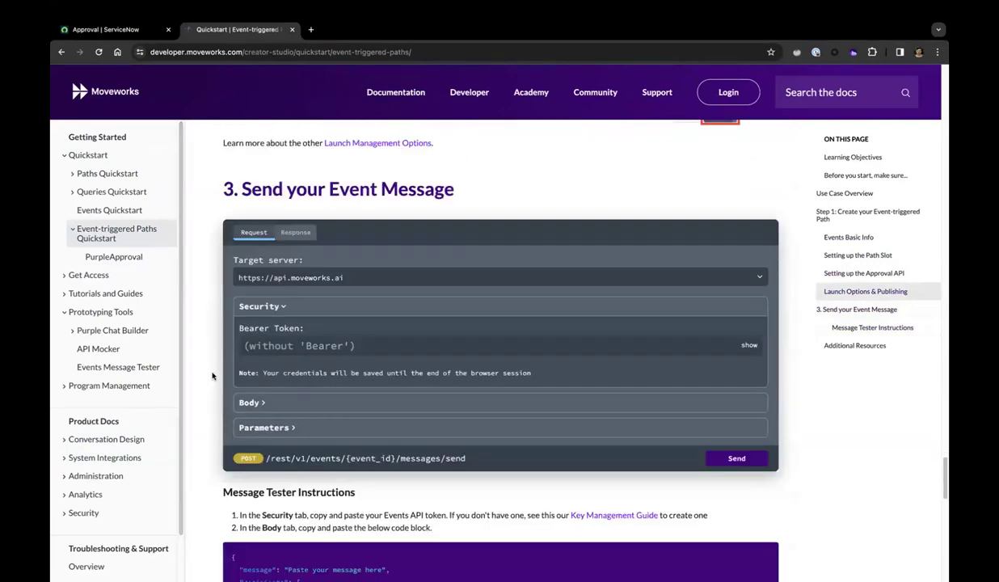
scroll(212, 375, down, 1)
scroll(211, 374, down, 11)
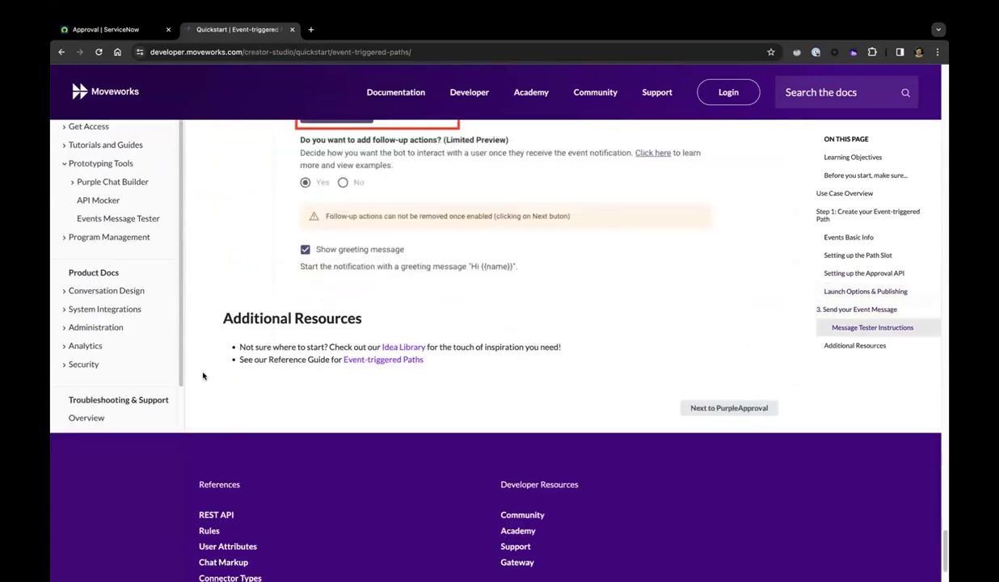
scroll(230, 345, up, 10)
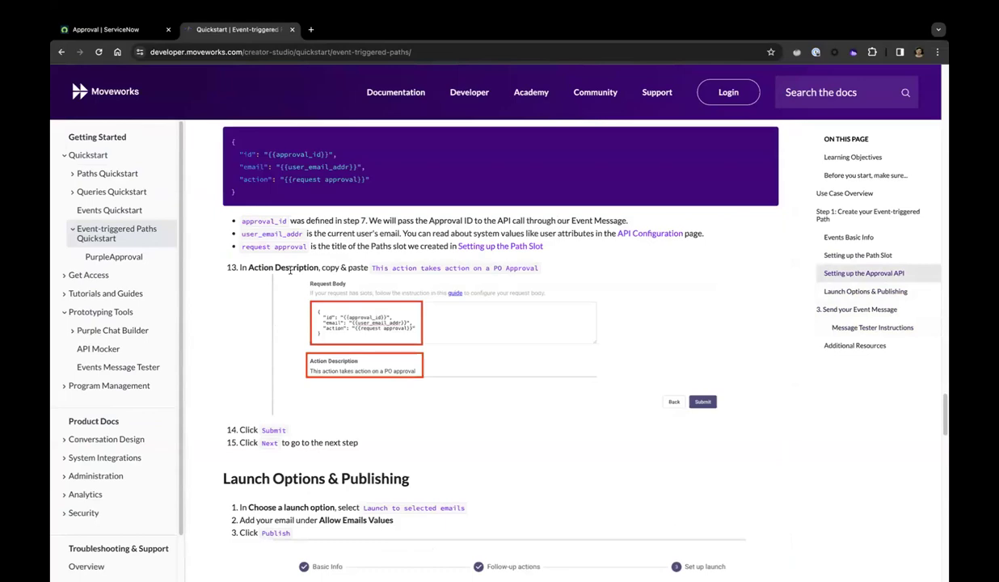
scroll(291, 331, down, 8)
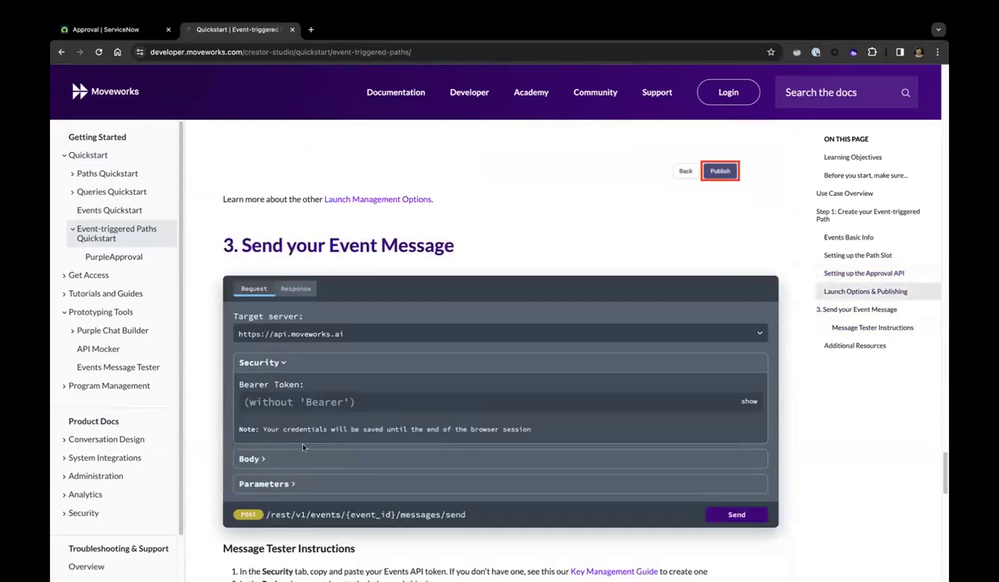
Expand the Body of the Send your Event Message request and highlight the sample recipient address in its JSON.
click(273, 363)
click(265, 380)
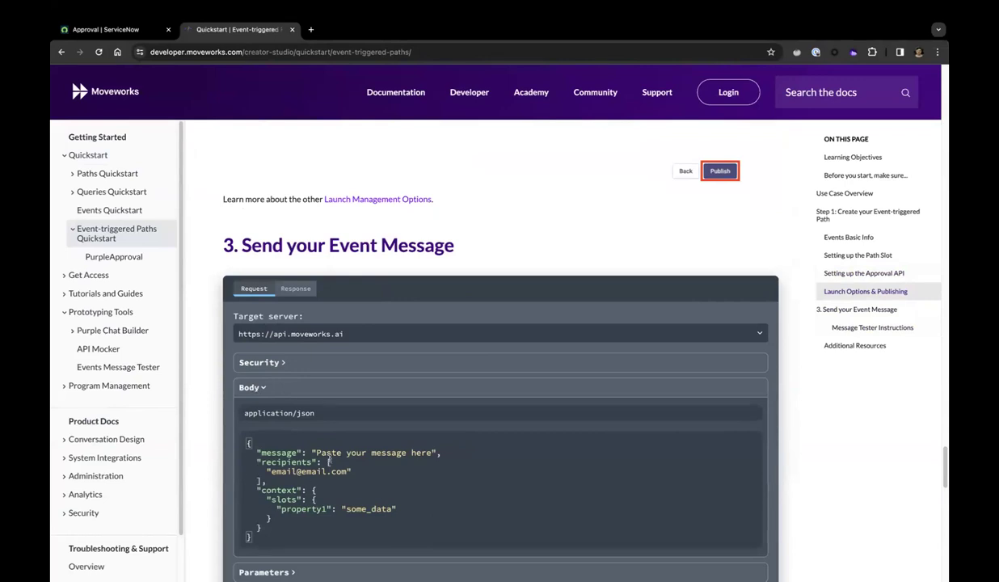
drag(330, 461, 268, 471)
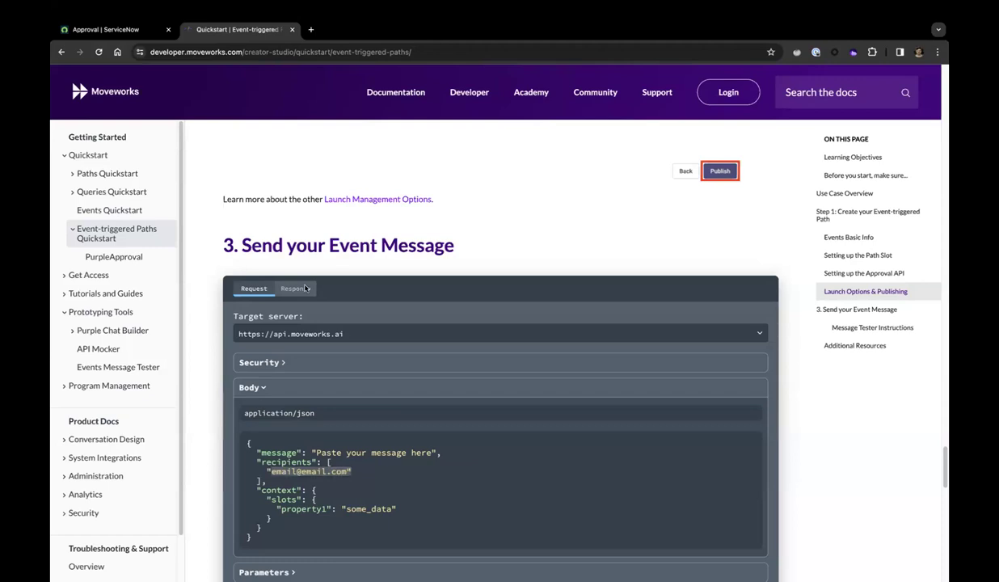
scroll(366, 444, down, 3)
scroll(366, 444, up, 5)
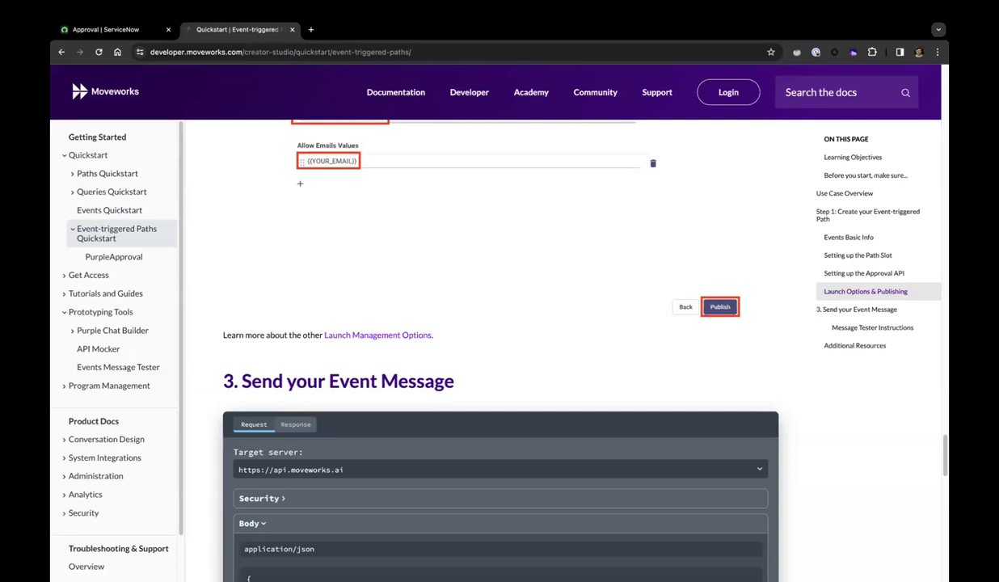
Return to the Approvals list, and in the Approval Reminders Event Demo flow delete the second Moveworks Send Events Message action.
click(126, 32)
key(super+bracketleft)
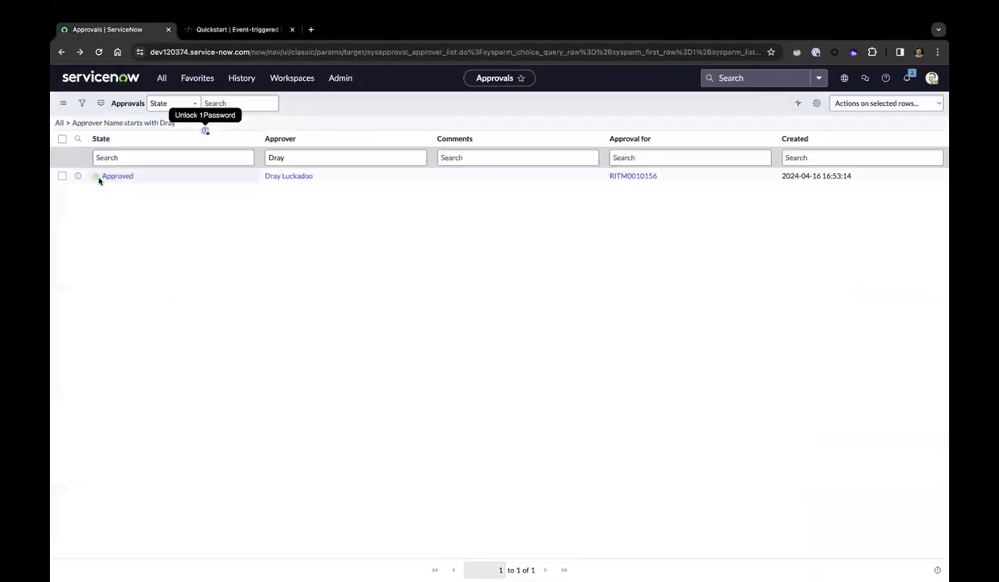
key(ctrl+Up)
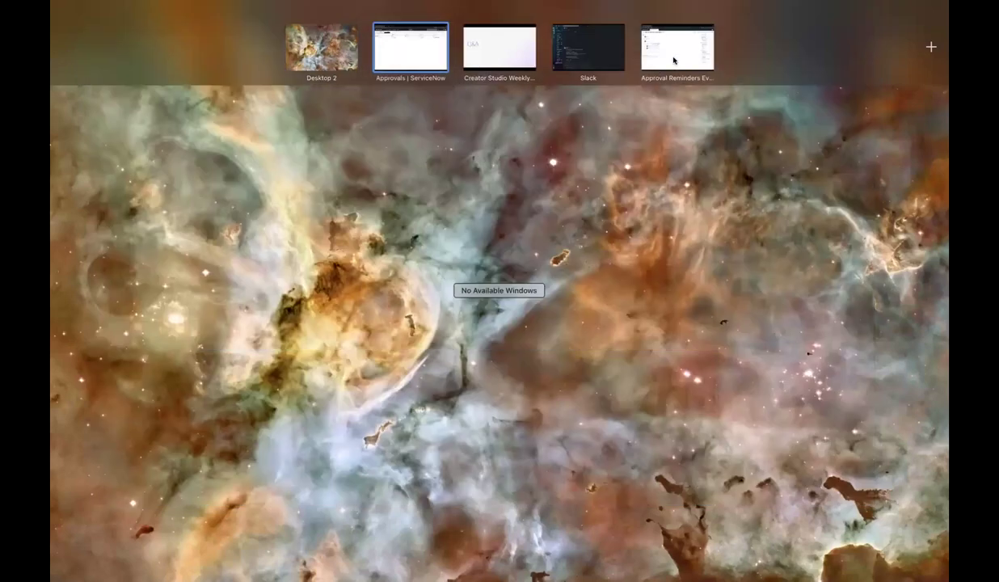
click(652, 59)
mouse_move(241, 308)
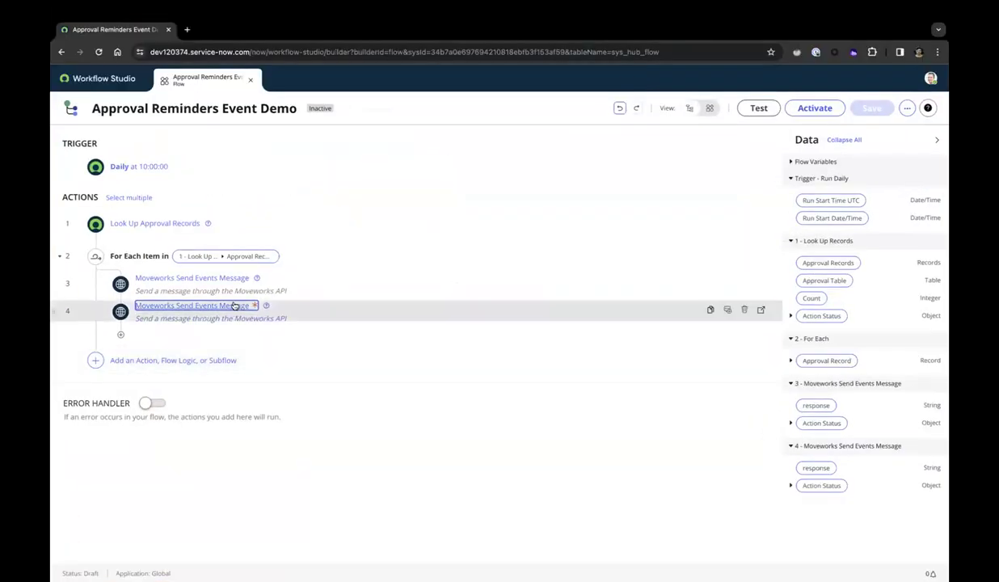
click(746, 310)
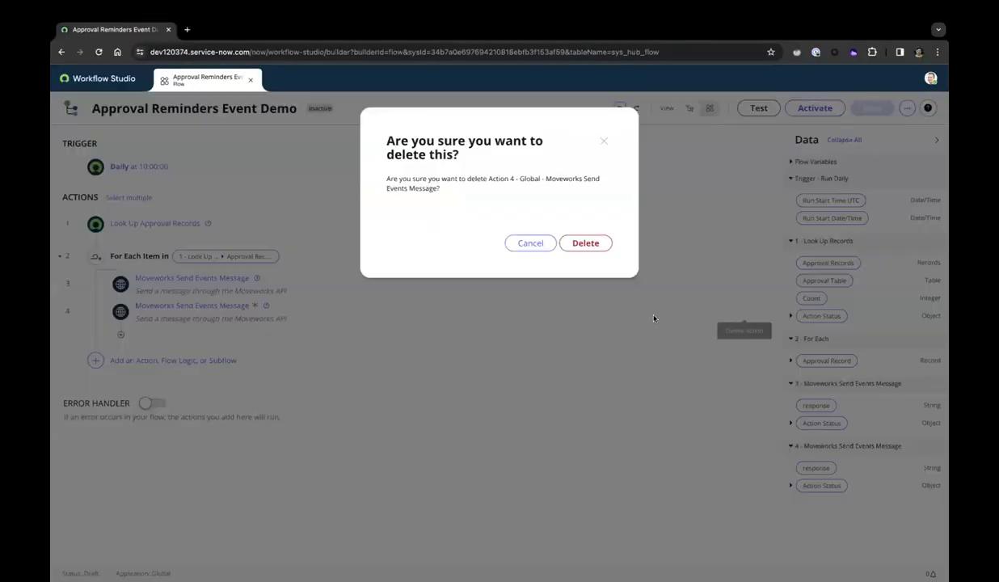
click(583, 245)
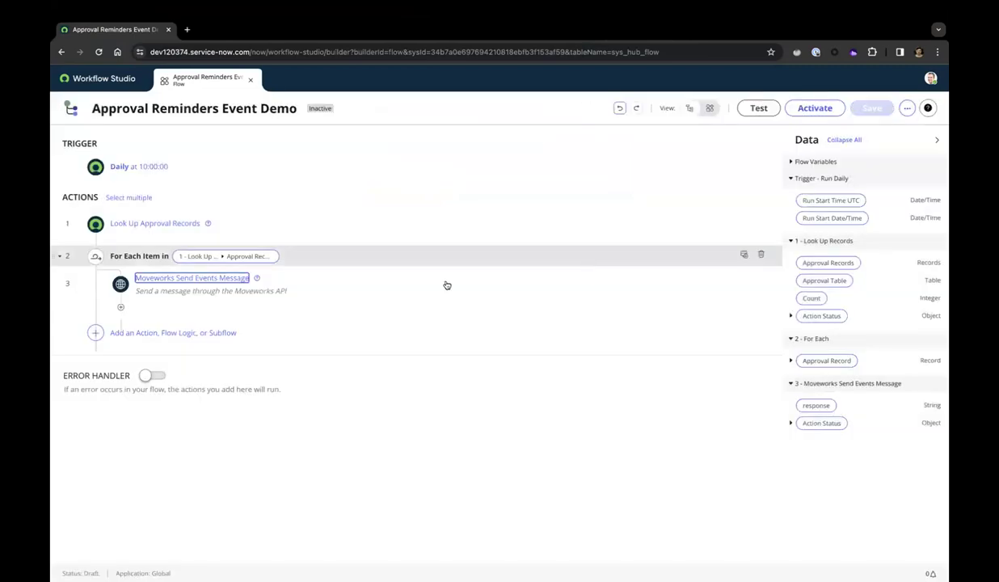
Open the settings of the remaining Moveworks Send Events Message action and close the Zoom feedback results tab.
click(321, 276)
scroll(599, 433, down, 3)
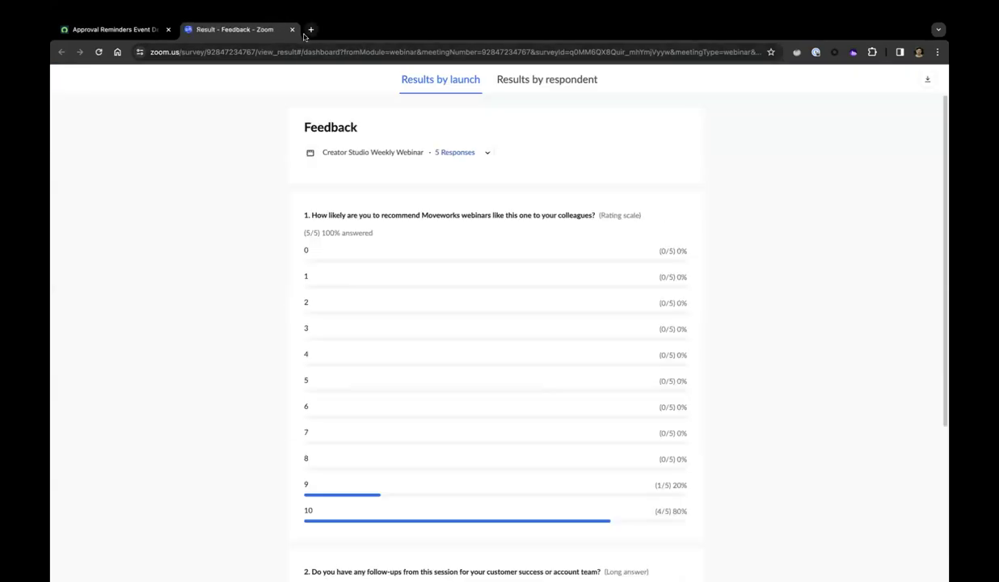
click(292, 29)
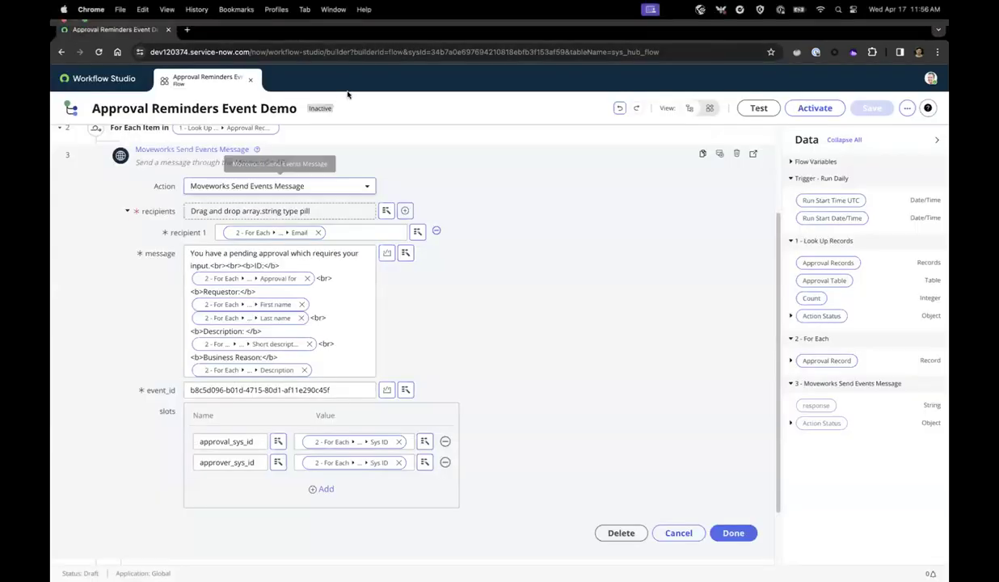
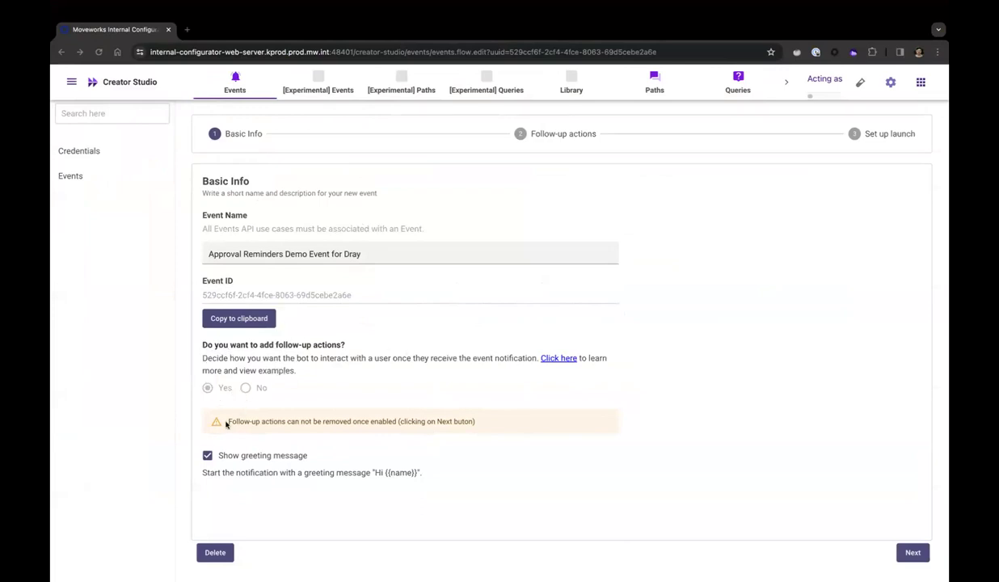
Advance the event setup to Follow-up actions, view its defined slots and close them without saving.
click(911, 552)
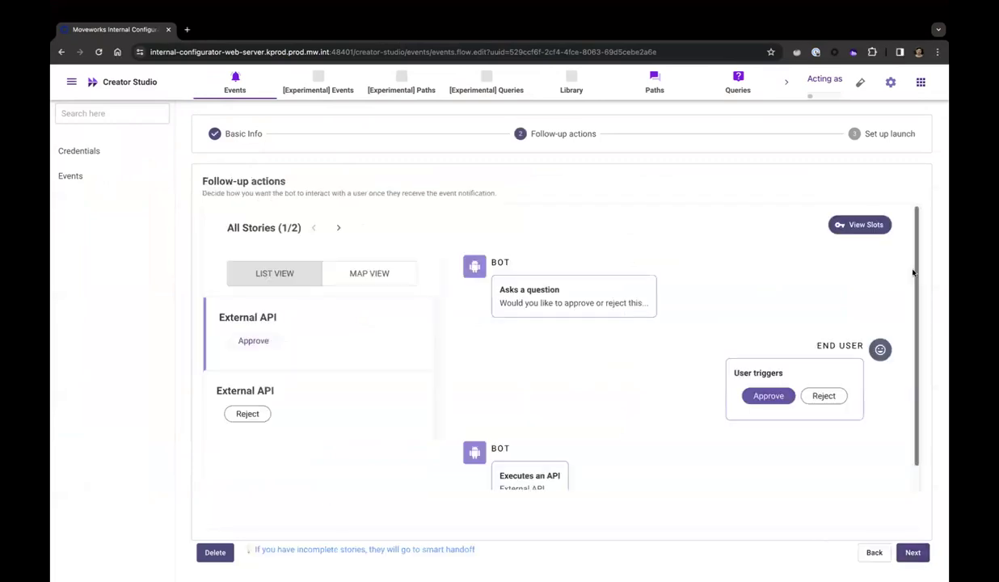
click(872, 226)
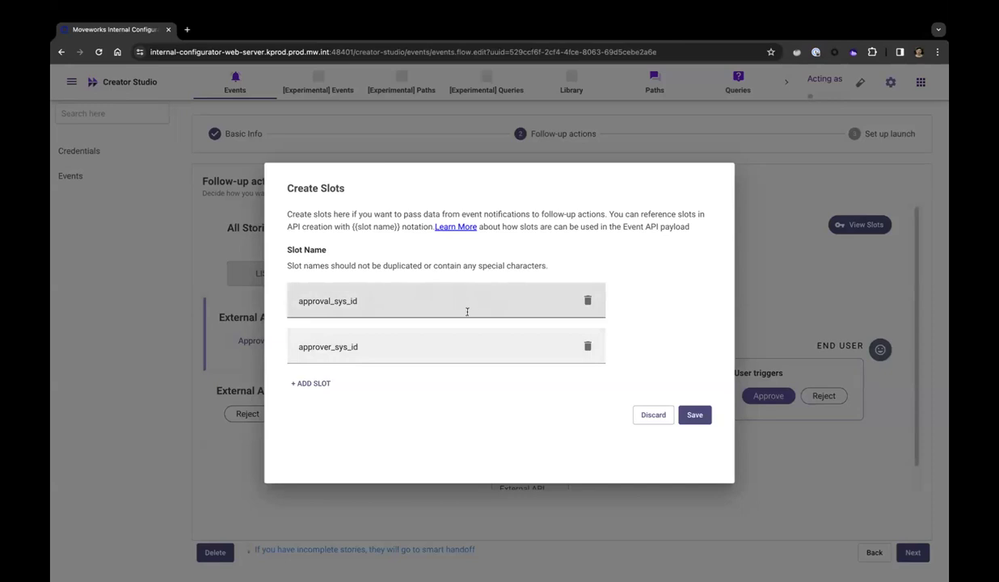
click(650, 417)
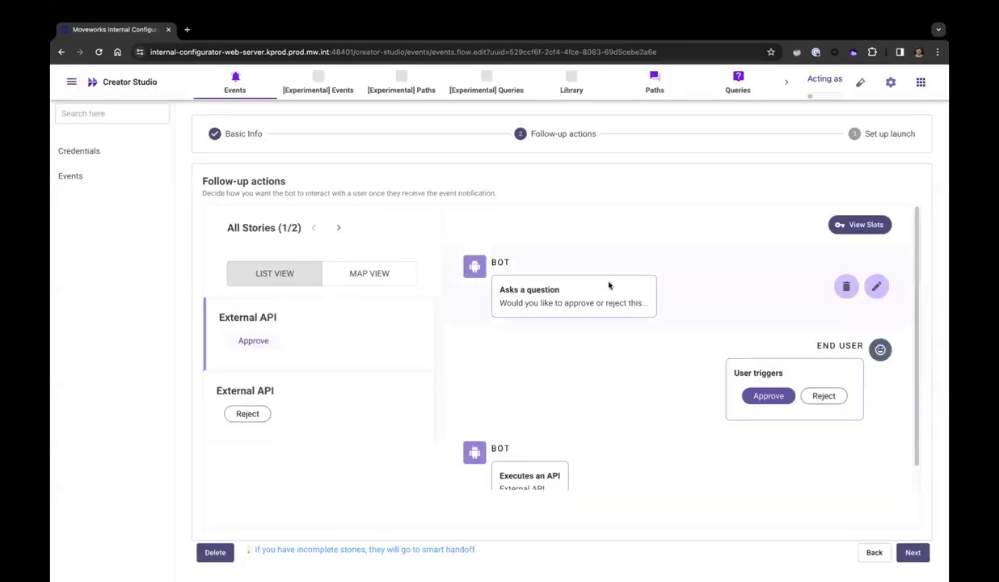
Open the Approve story's External API action for editing and advance past the connector choice to its API Connection settings.
scroll(865, 230, down, 1)
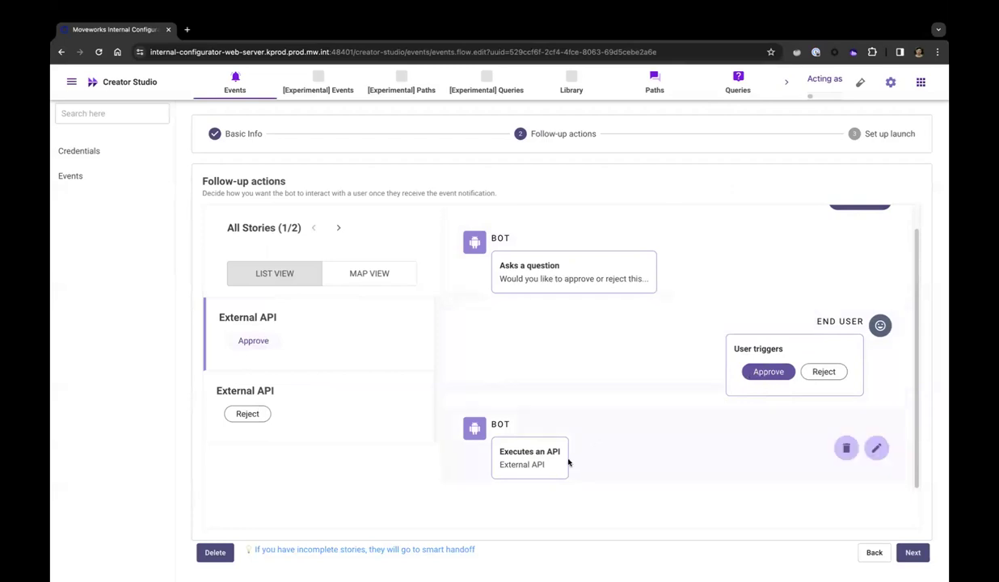
click(876, 450)
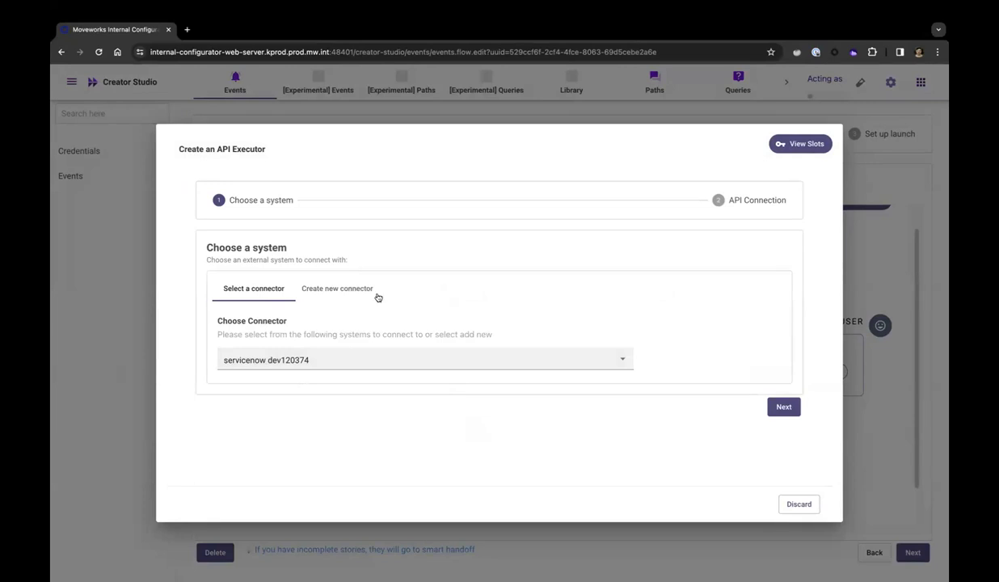
click(796, 410)
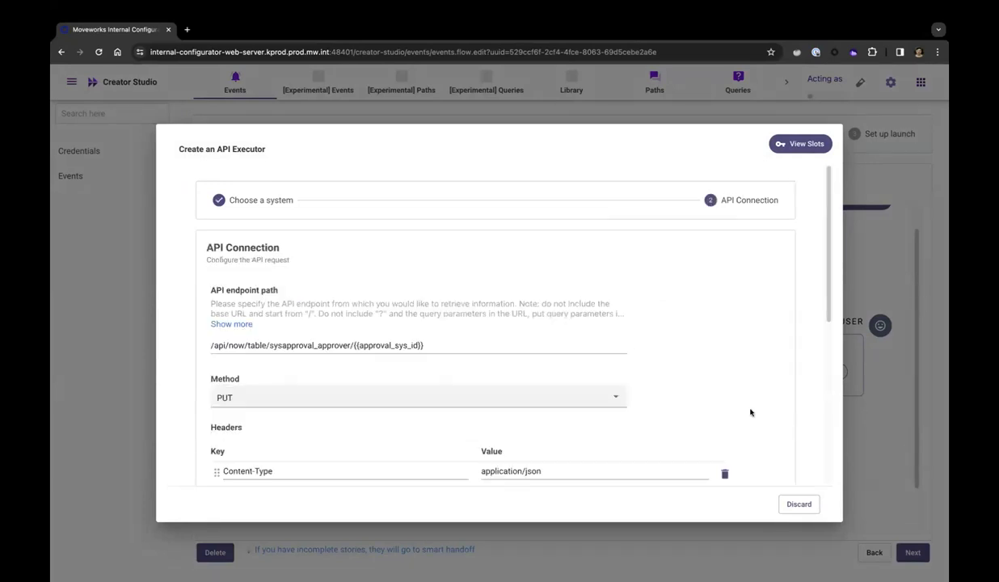
Highlight the {{approval_sys_id}} slot in the API endpoint path, followed by the /api/now/table/sysapproval_approver/ portion before it.
scroll(750, 411, down, 1)
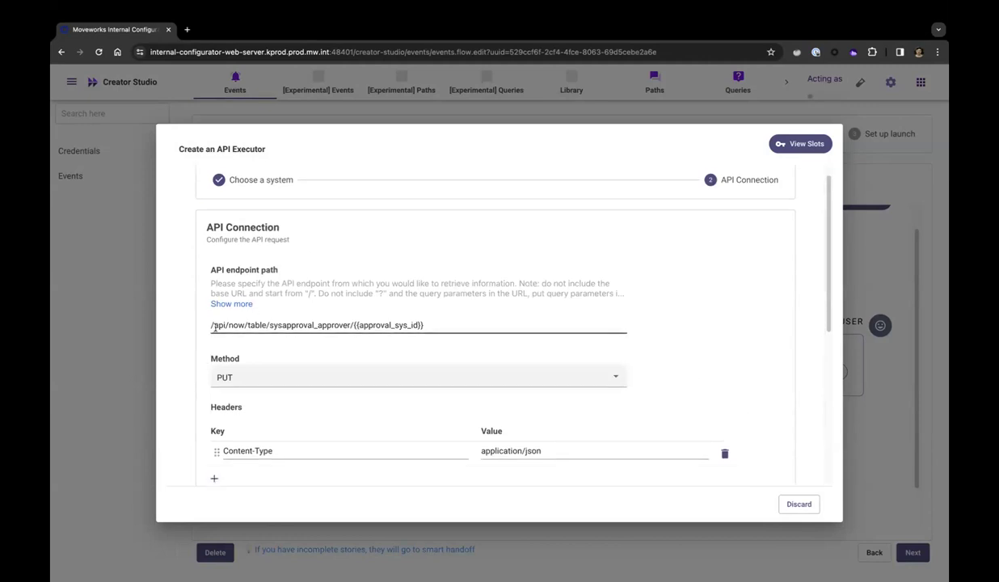
drag(212, 325, 212, 271)
drag(444, 327, 211, 325)
click(458, 325)
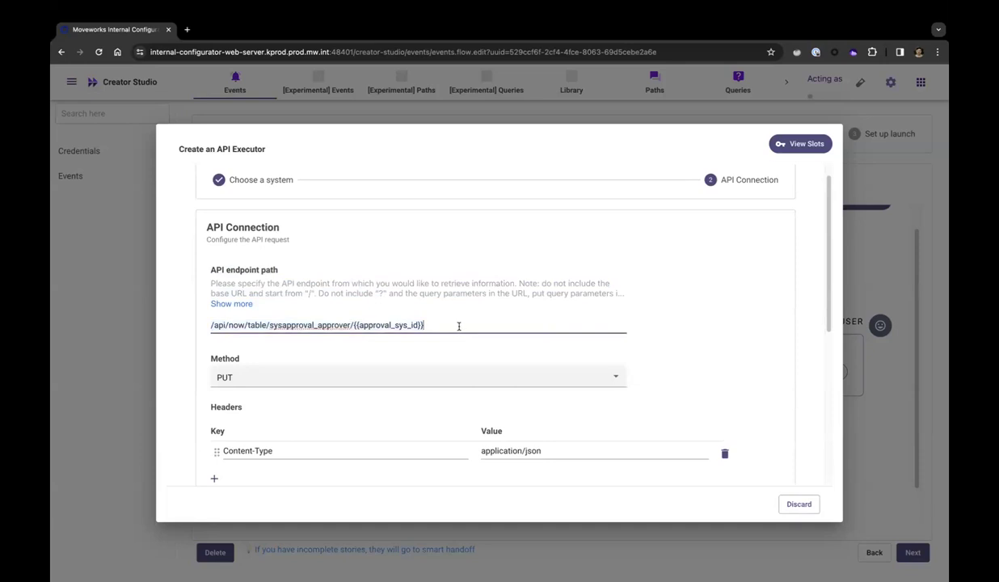
drag(458, 326, 355, 324)
click(429, 324)
drag(428, 325, 353, 325)
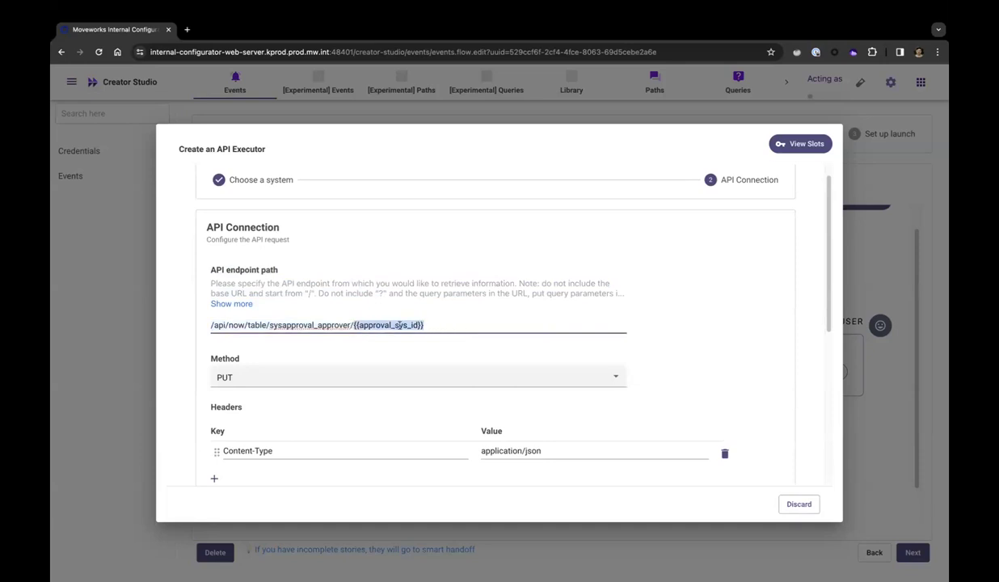
click(334, 326)
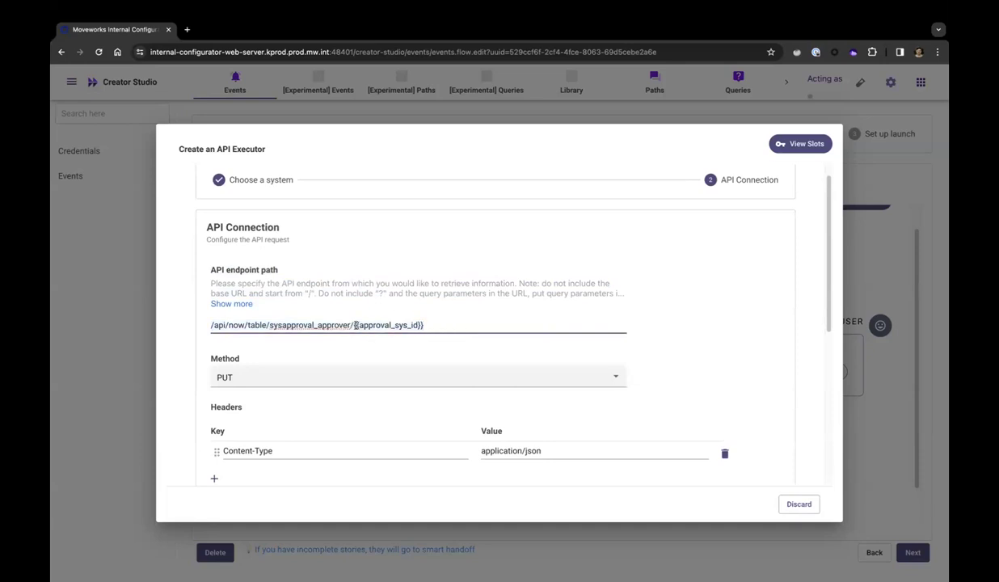
drag(353, 324, 211, 325)
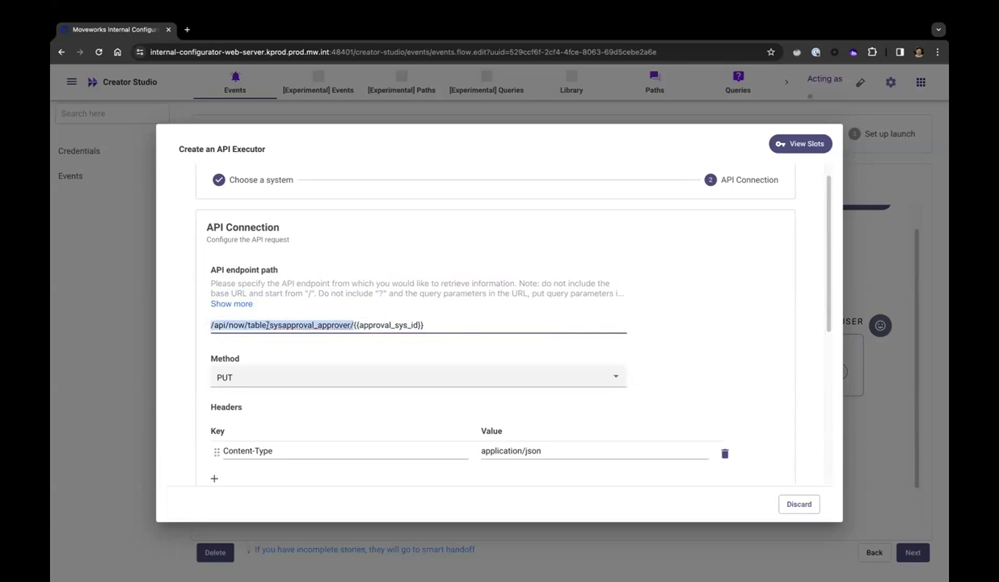
Examine the API action's method, headers and query parameters, and highlight the JSON in its request body.
scroll(248, 384, down, 2)
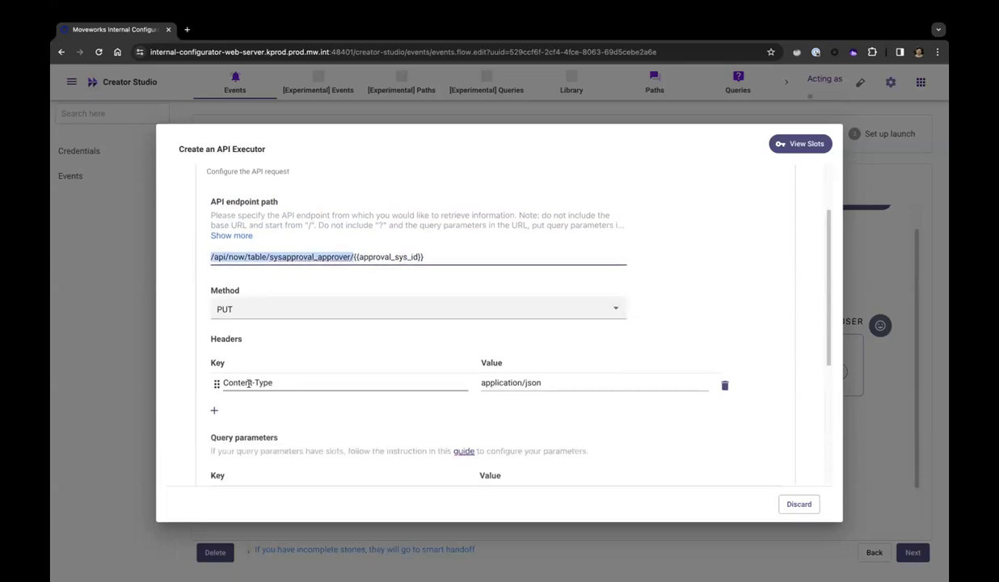
scroll(249, 383, down, 2)
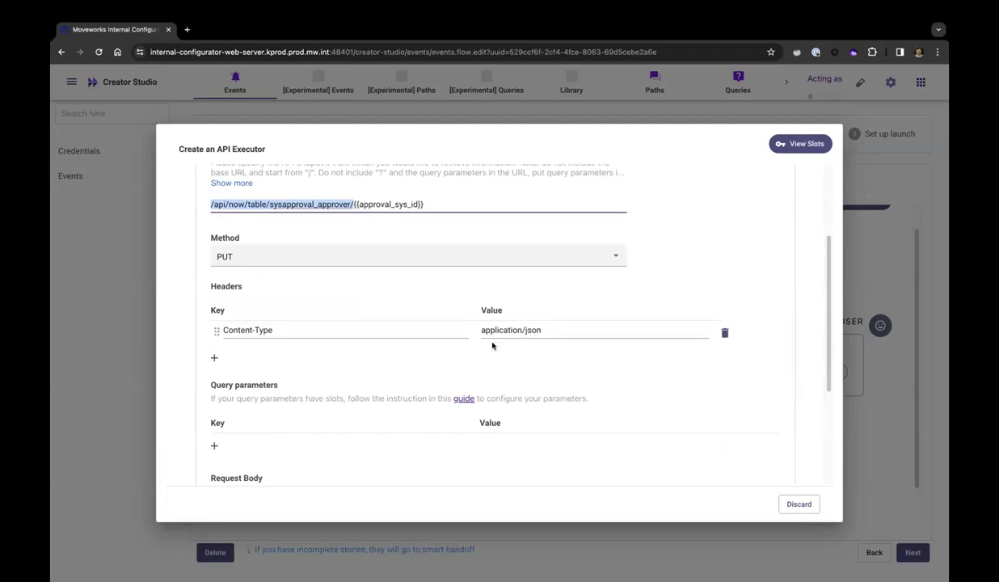
scroll(517, 359, down, 5)
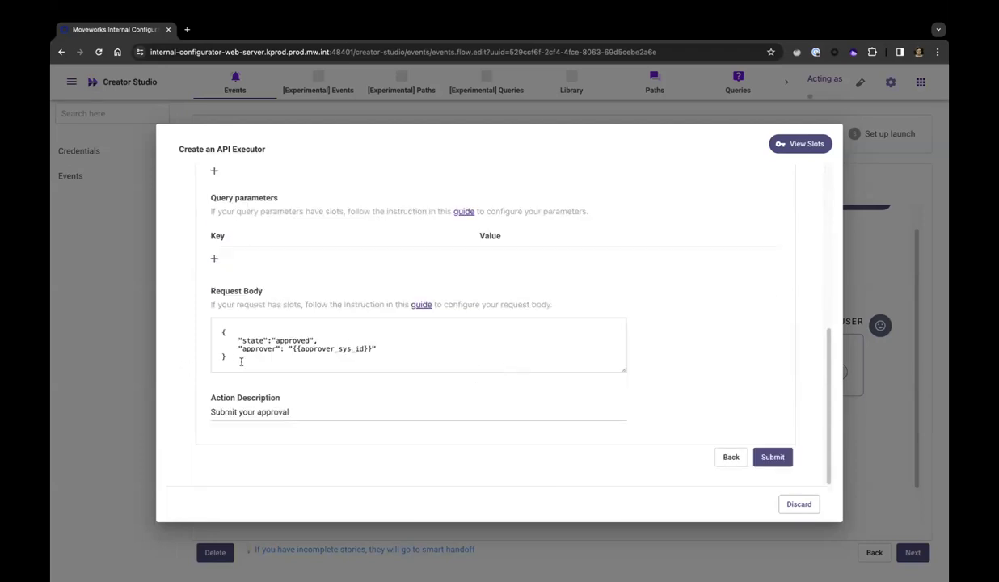
drag(233, 356, 170, 320)
click(202, 350)
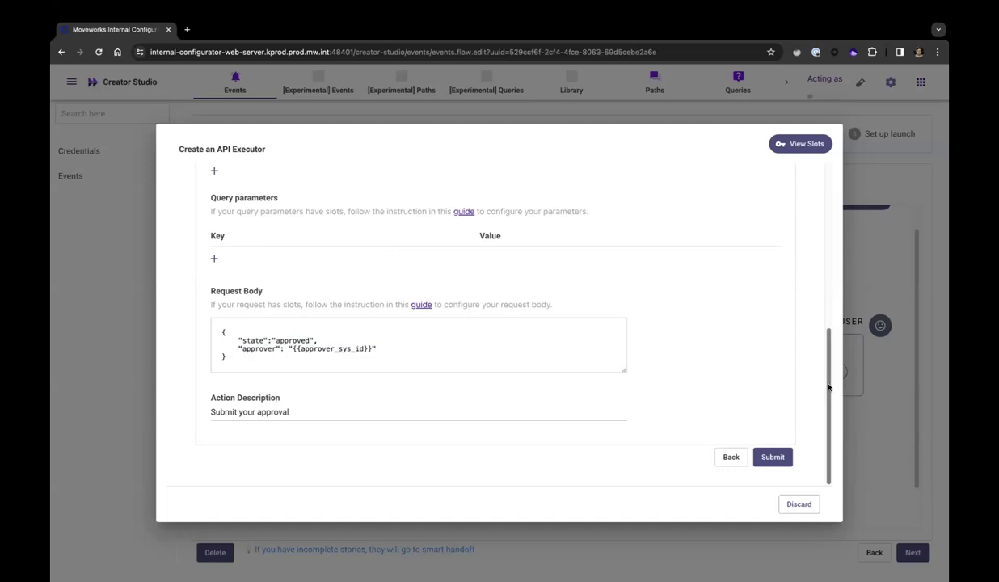
Highlight the approver key in the request body, the entire JSON, and the approver key again.
scroll(827, 387, up, 1)
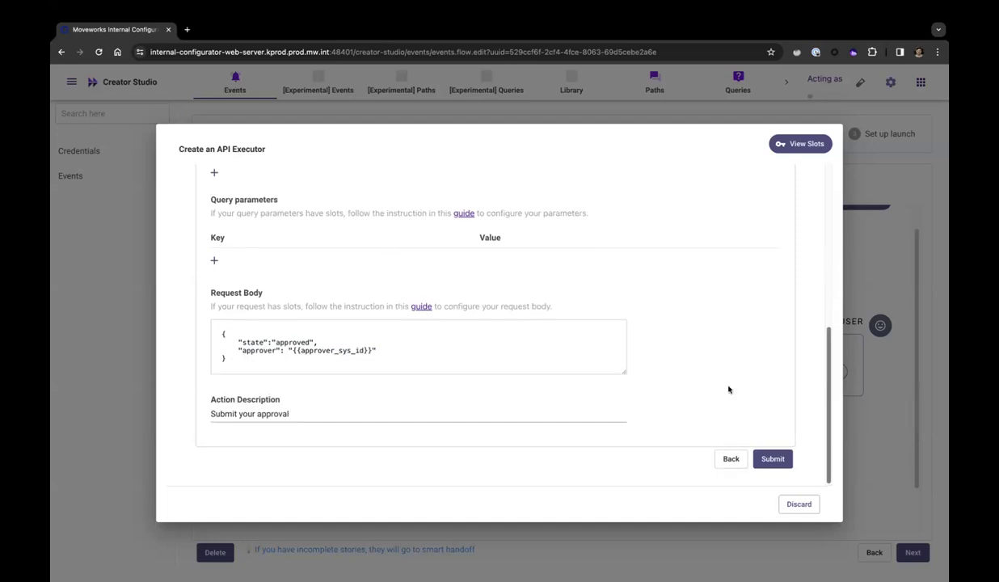
click(257, 344)
double_click(265, 350)
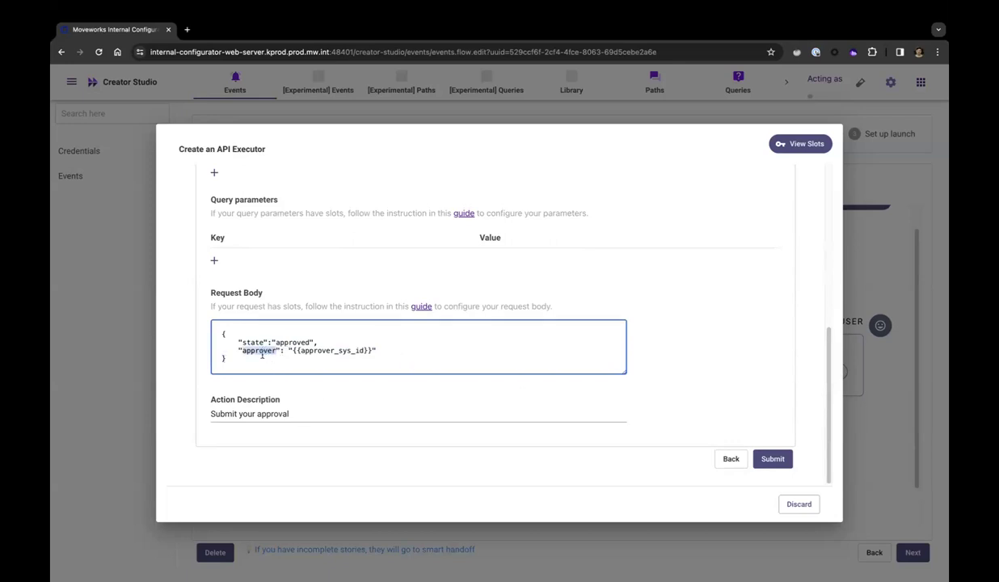
key(super+a)
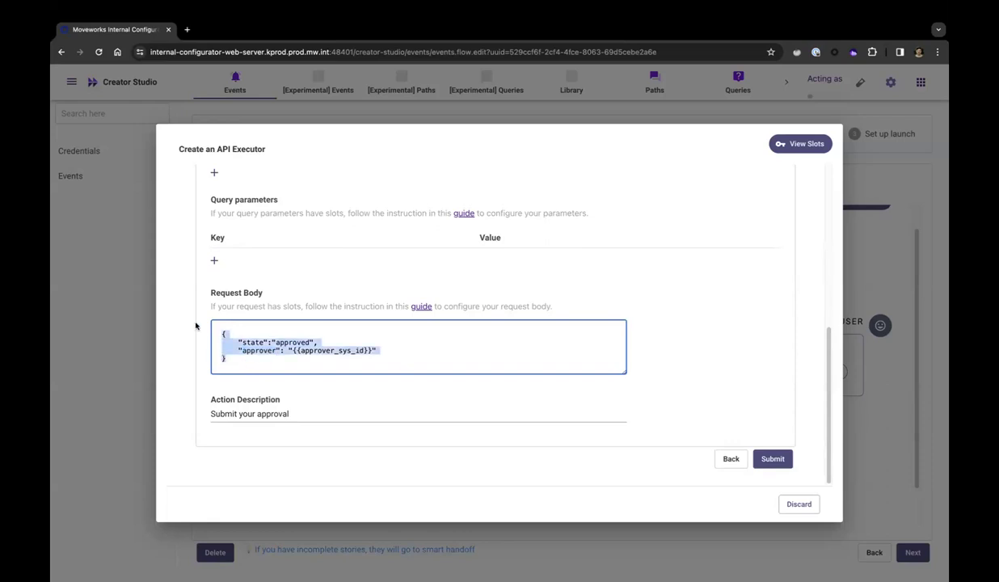
double_click(258, 351)
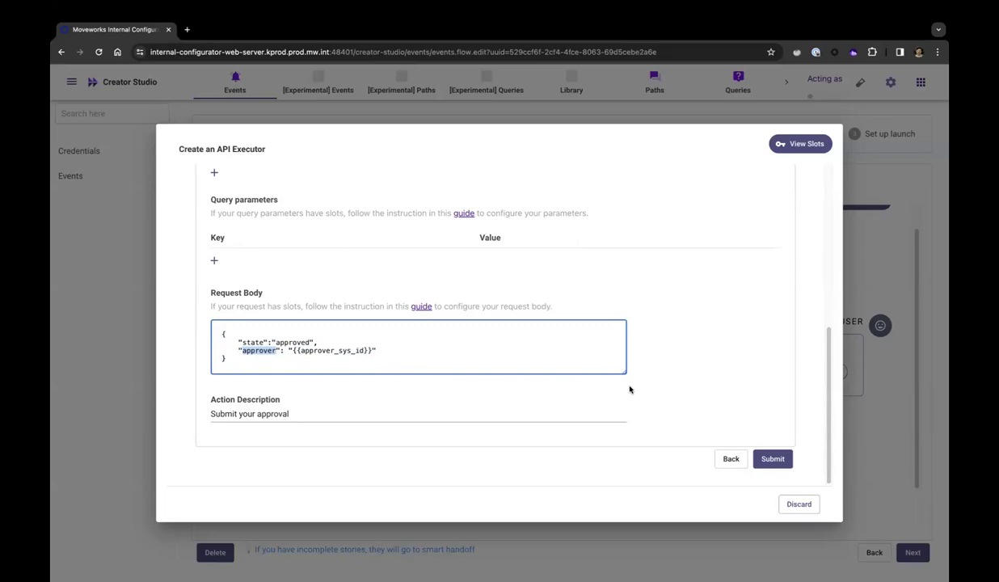
Switch to the ServiceNow Approvals window, open an approval record, and expand and collapse the details of its requested item.
key(ctrl+Up)
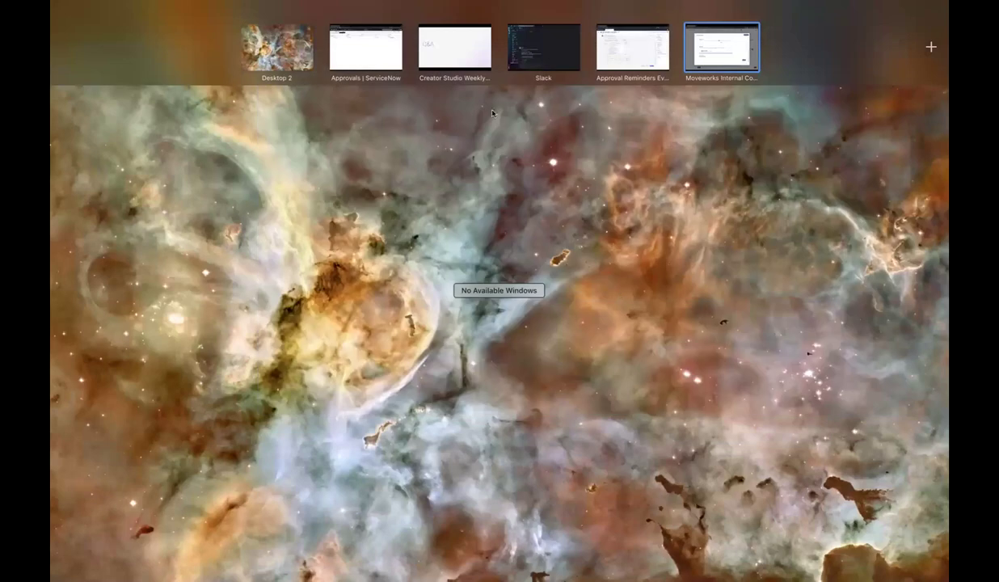
click(365, 48)
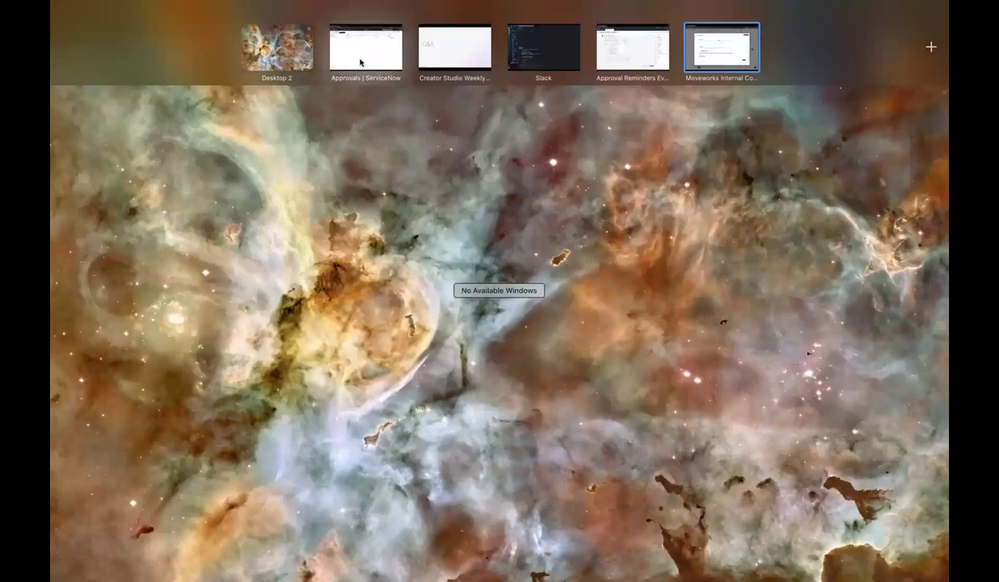
click(116, 176)
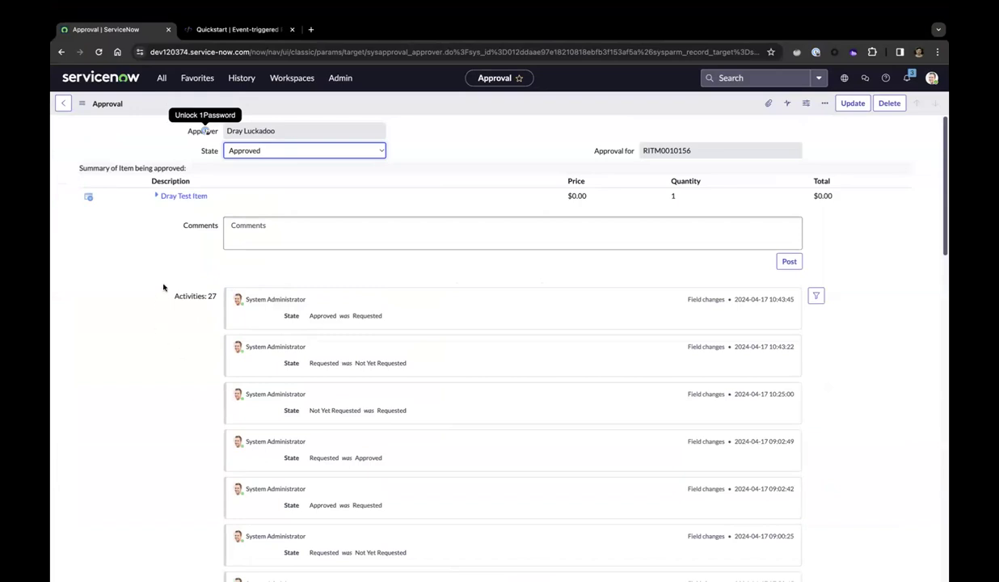
click(185, 197)
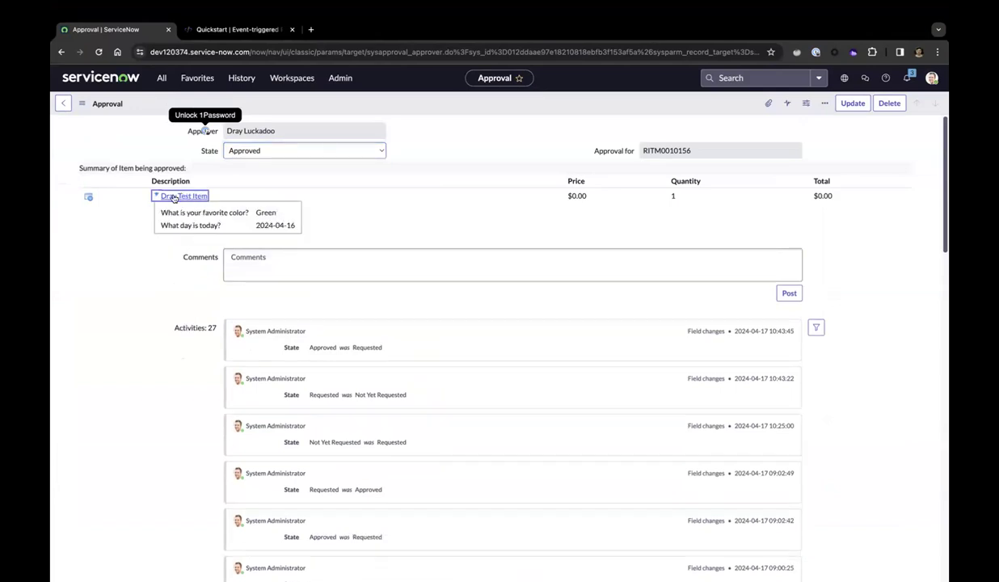
click(173, 197)
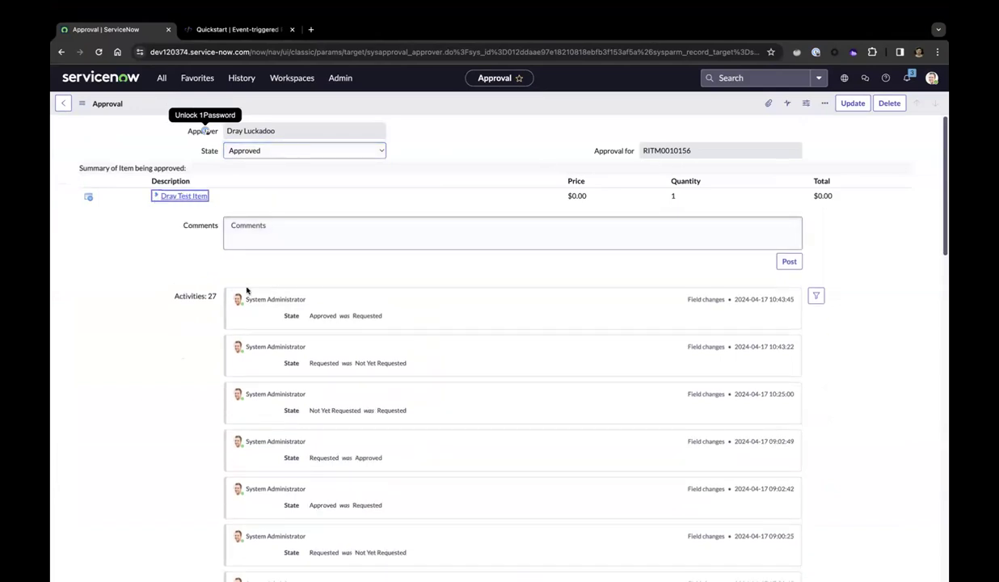
click(600, 218)
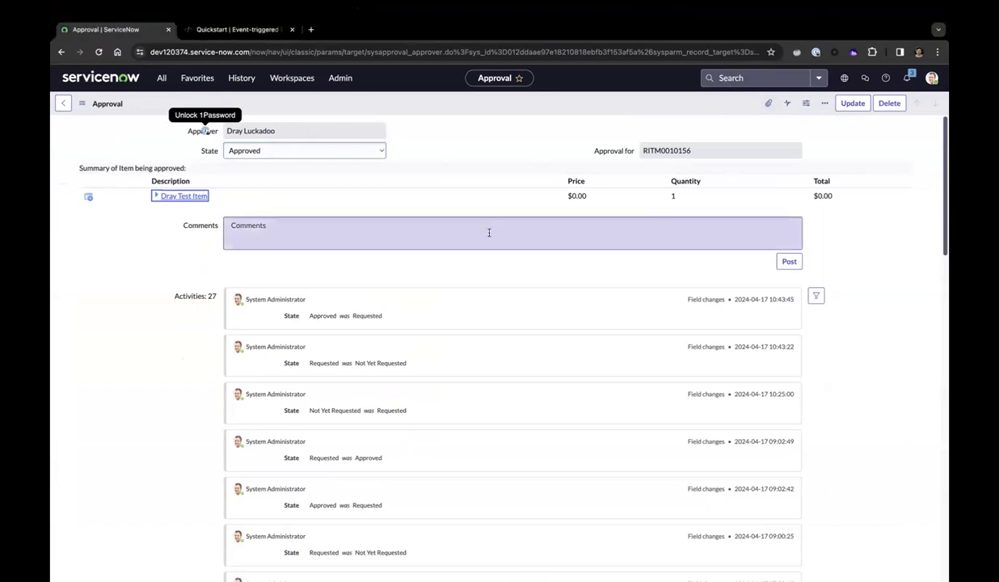